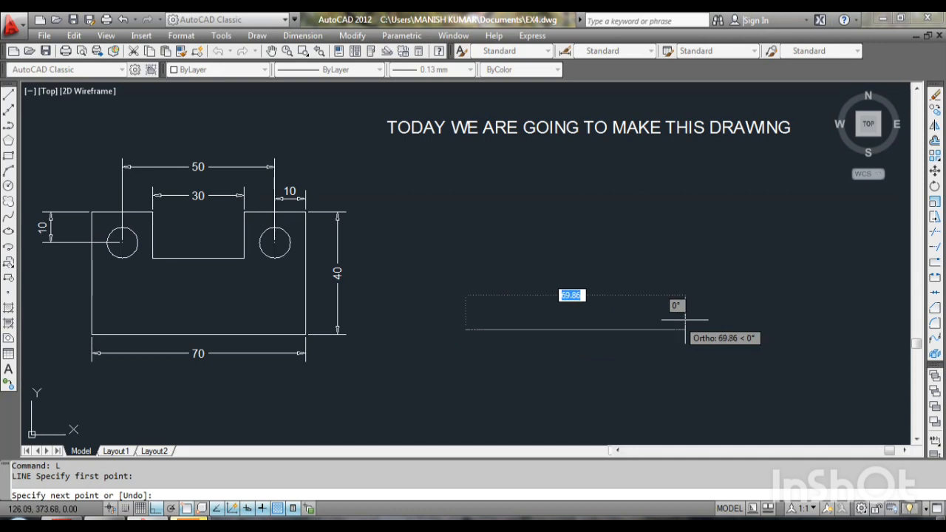
Draw the half profile's bottom edge 35 units to the right and its outer side 40 units straight up
text(35)
key(Return)
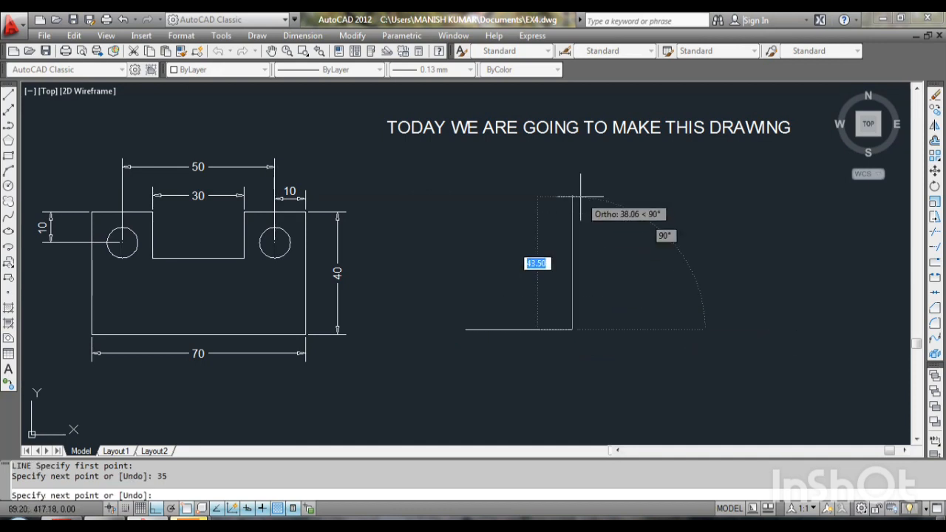
middle_drag(580, 197, 593, 224)
text(0)
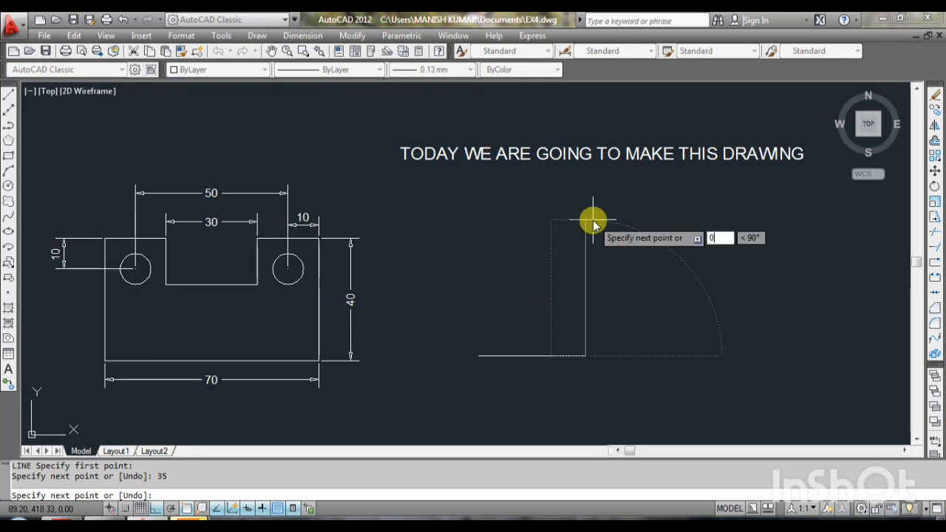
key(Return)
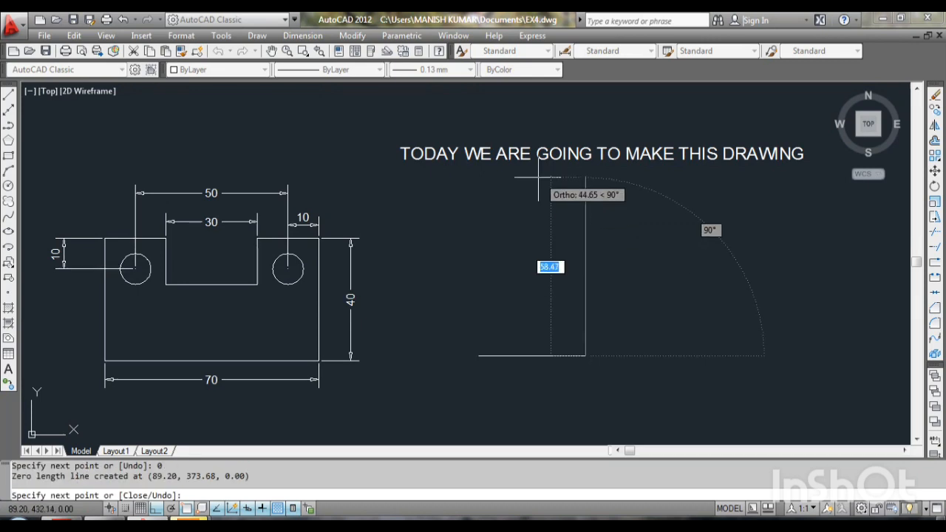
text(40)
key(Return)
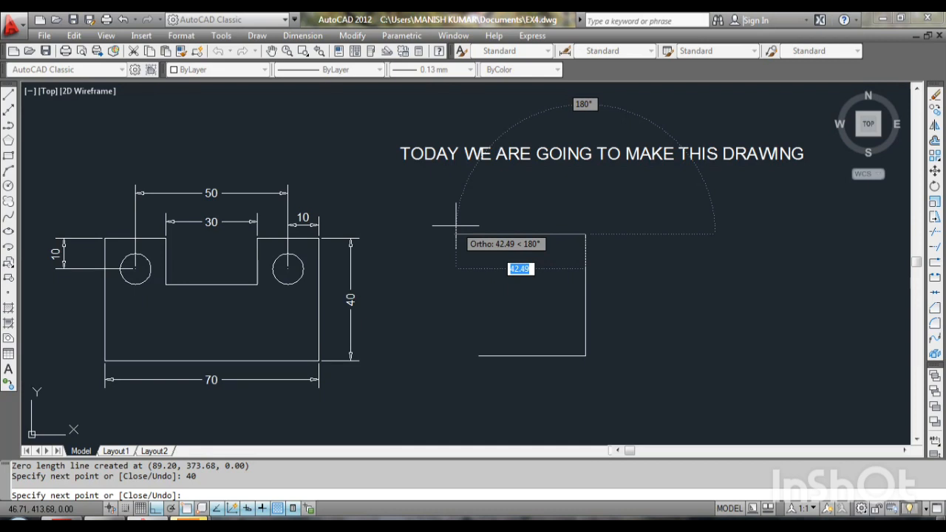
Continue the outline 20 units left, 15 units down and 15 units left to form half of the notch, ending the line
text(20)
key(Return)
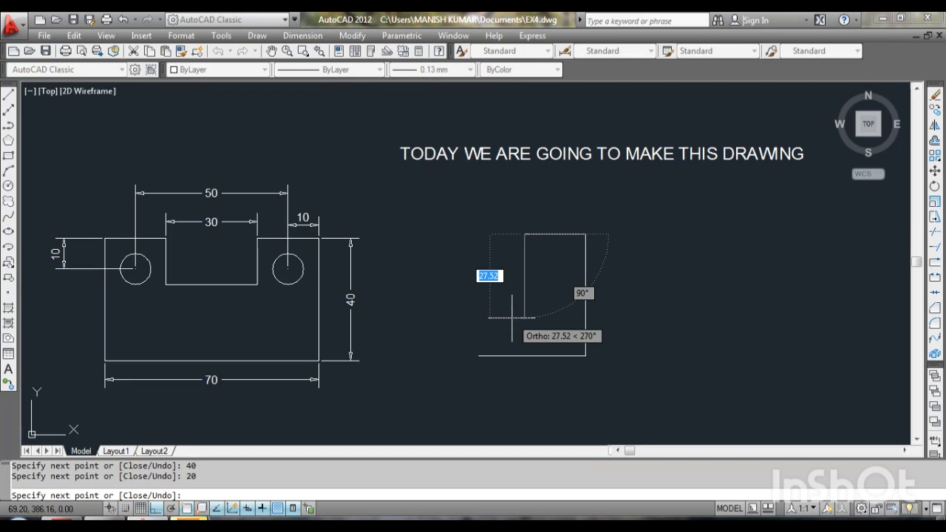
text(1)
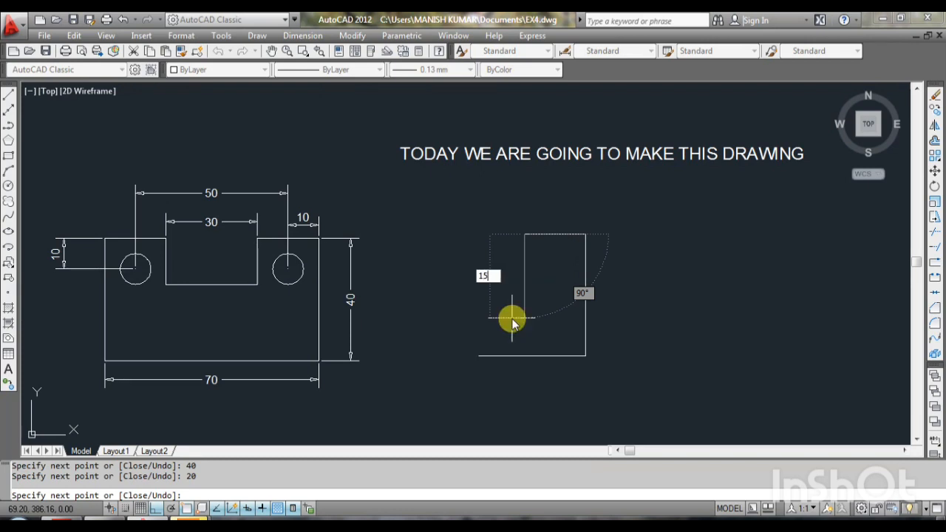
text(5)
key(Return)
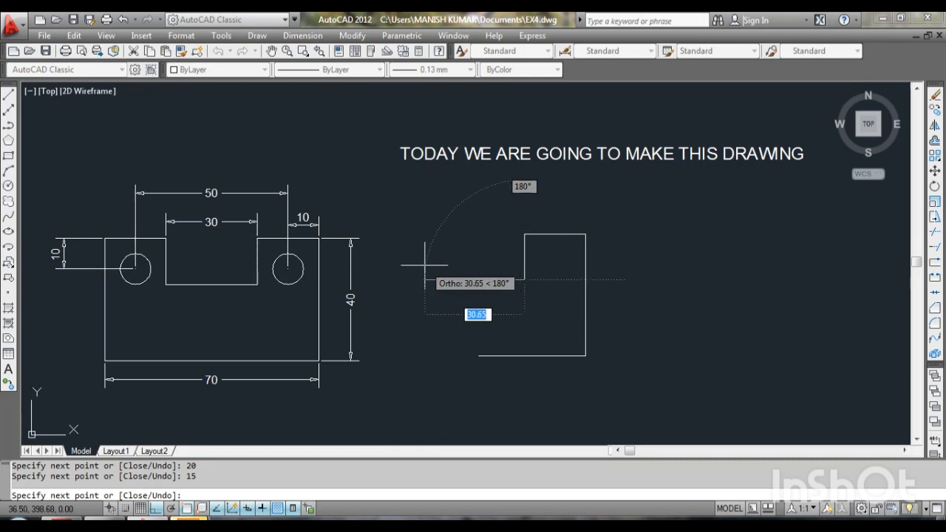
text(15)
key(Return)
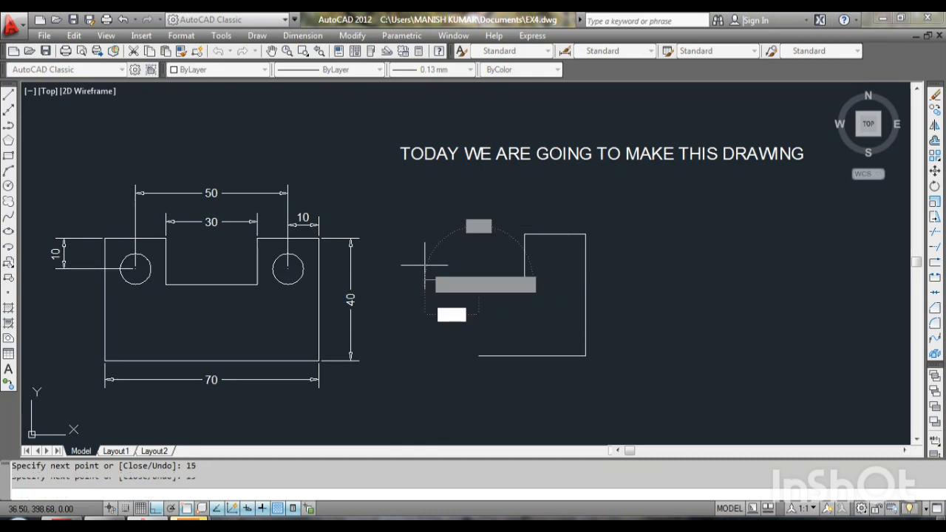
key(Escape)
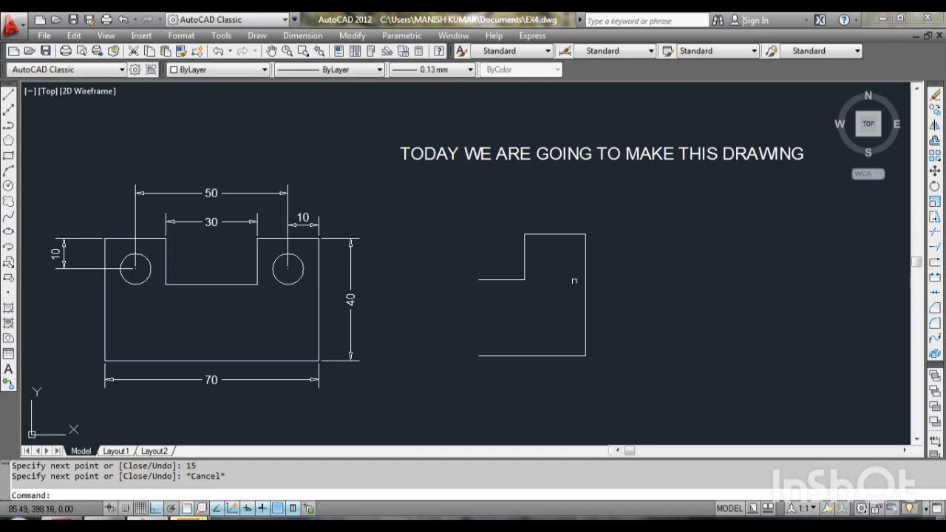
Draw a circle of diameter 10 centred on the half profile's upper-right corner
scroll(653, 279, up, 2)
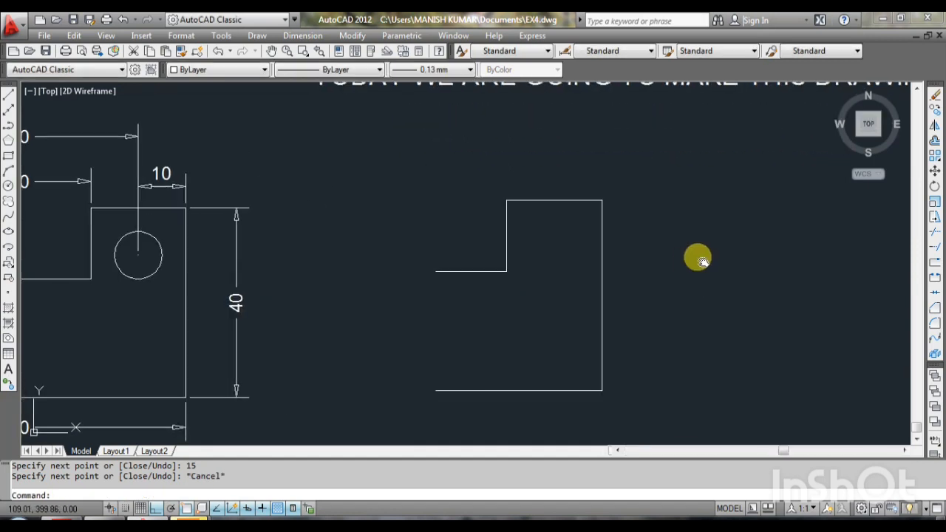
middle_drag(697, 258, 724, 245)
key(Return)
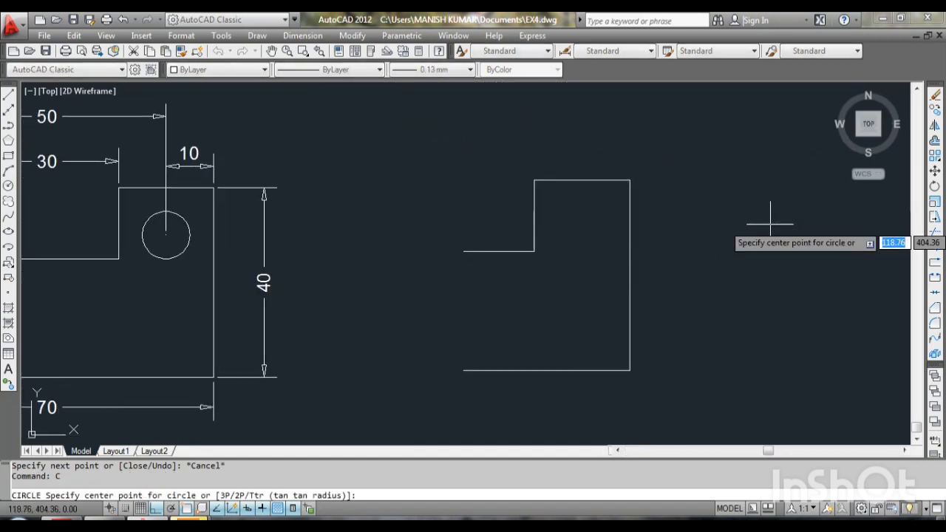
click(629, 179)
text(d)
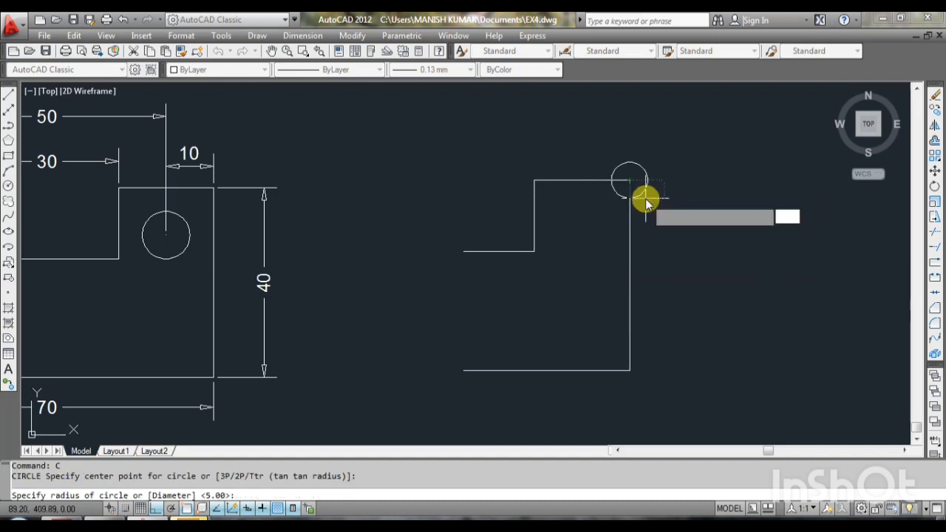
key(Return)
text(10)
key(Return)
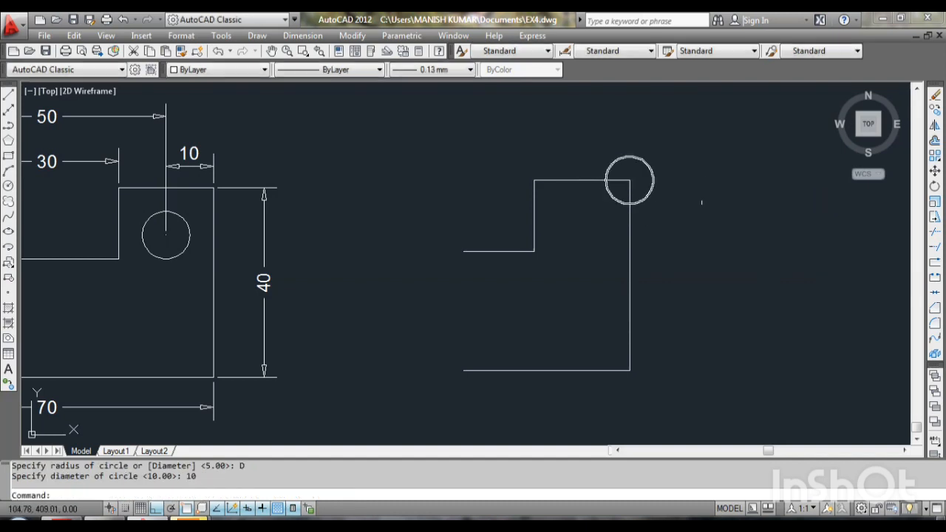
Move the circle 10 units straight down from the profile's upper-right corner
text(M)
key(Return)
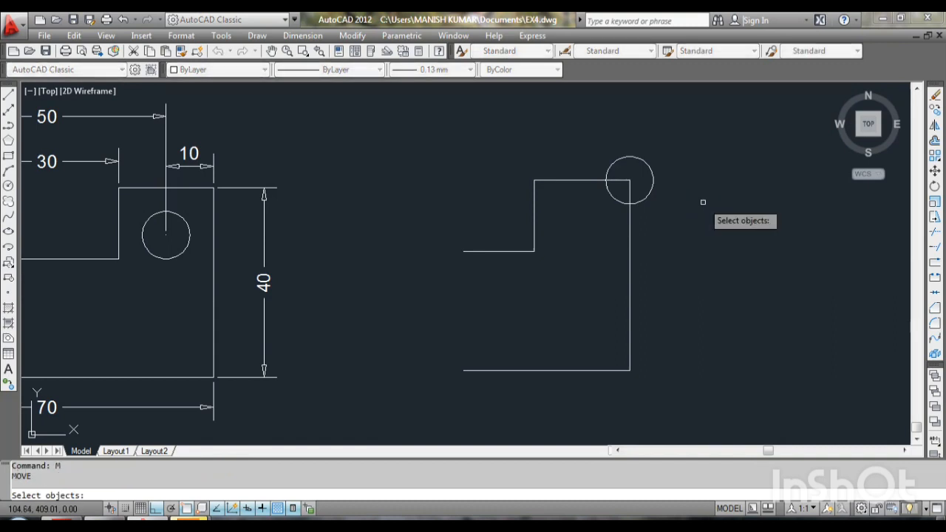
click(653, 179)
key(Return)
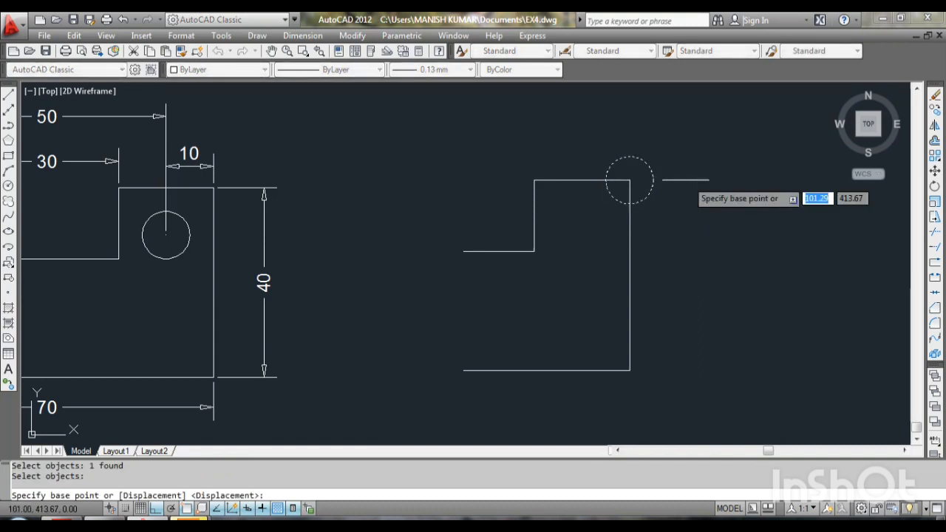
click(701, 196)
text(10)
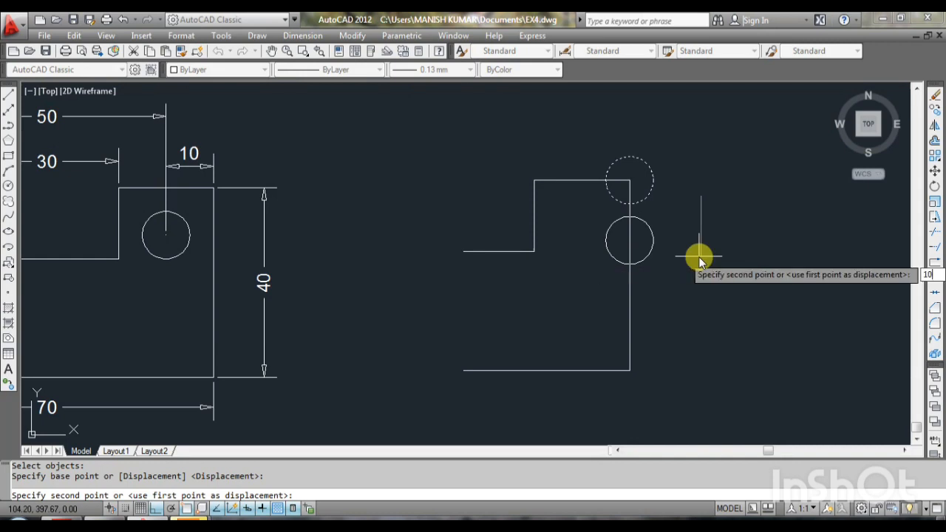
key(Return)
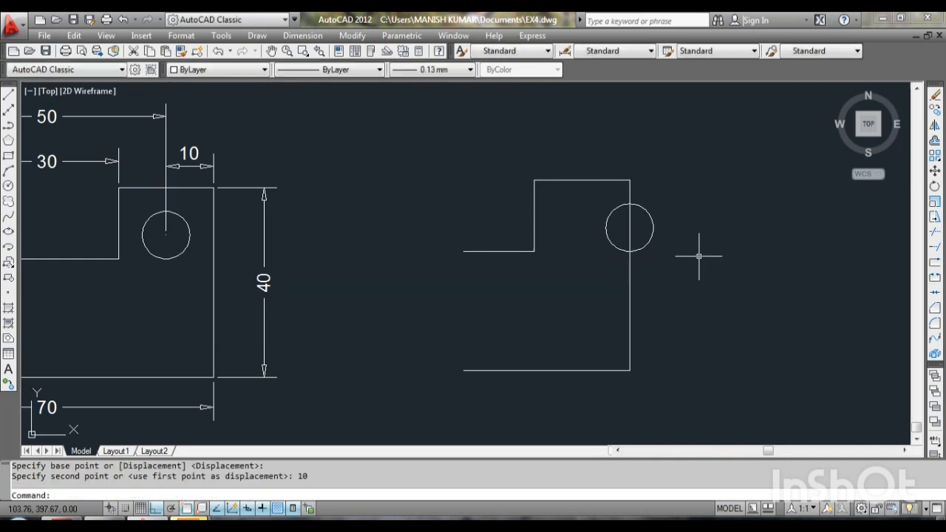
Move the previously selected circle 10 units left, into the raised part of the profile
text(M)
key(Return)
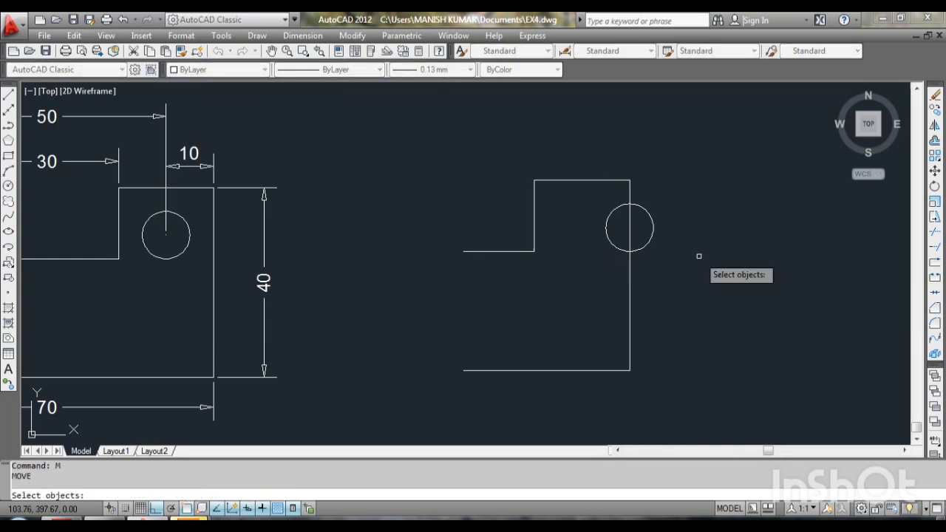
text(P)
key(Return)
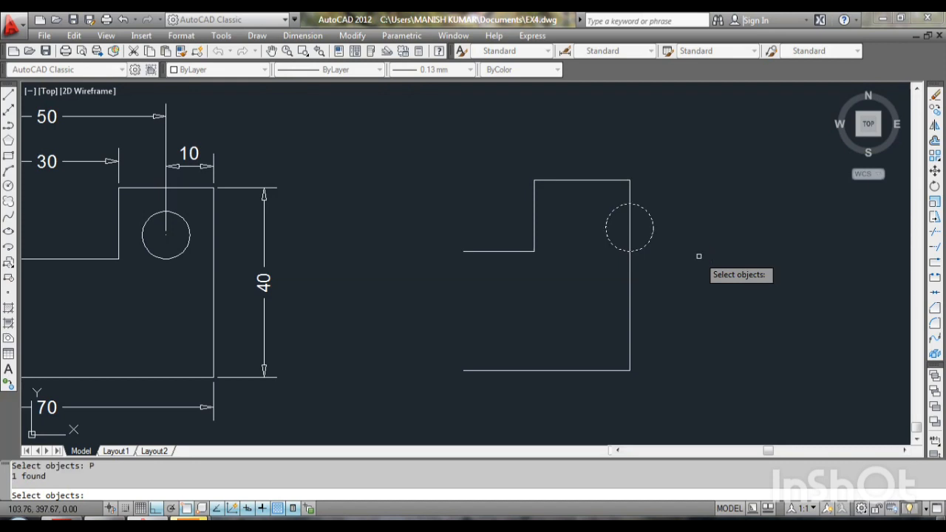
key(Return)
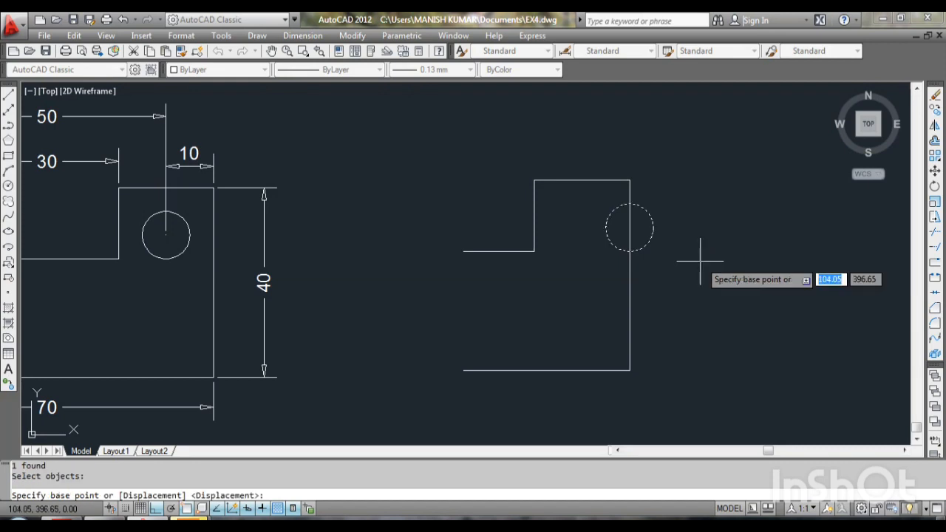
click(708, 286)
text(10)
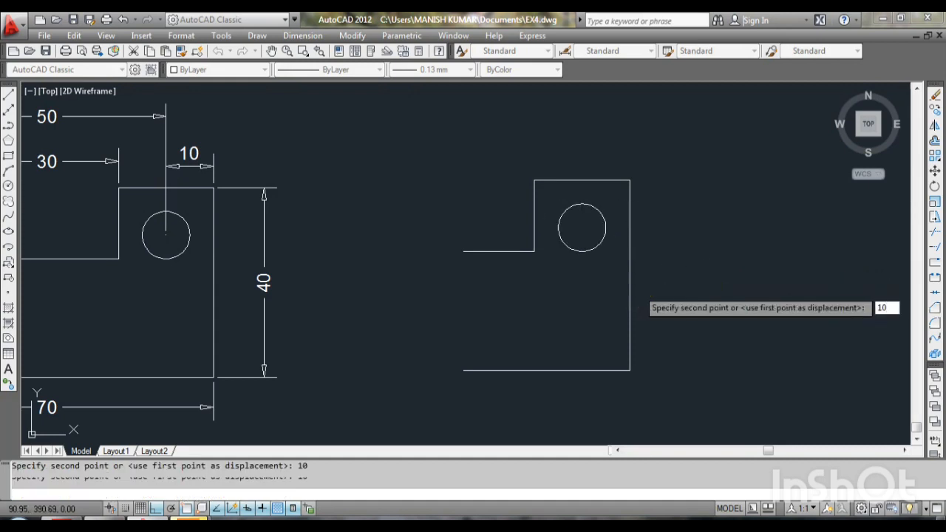
key(Return)
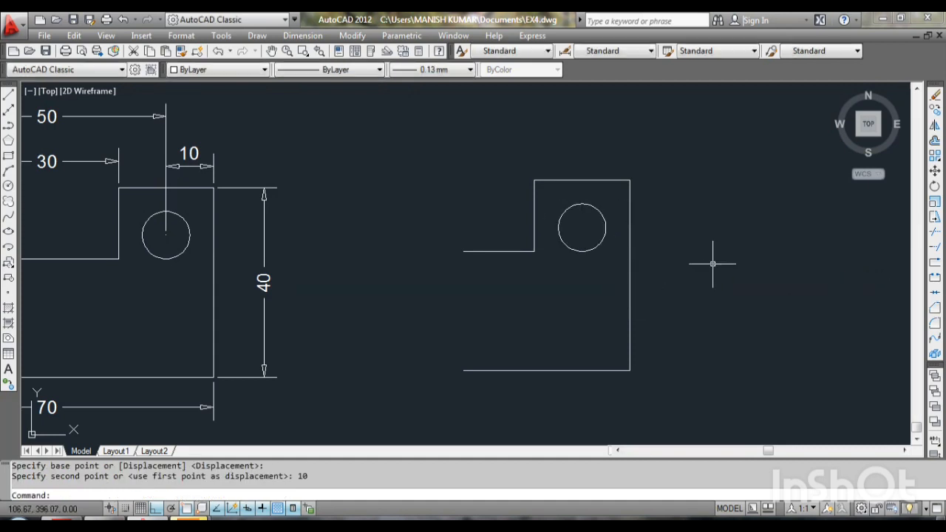
Mirror the half profile and circle about a vertical line through the open left end of the bottom edge, keeping the source objects
key(Return)
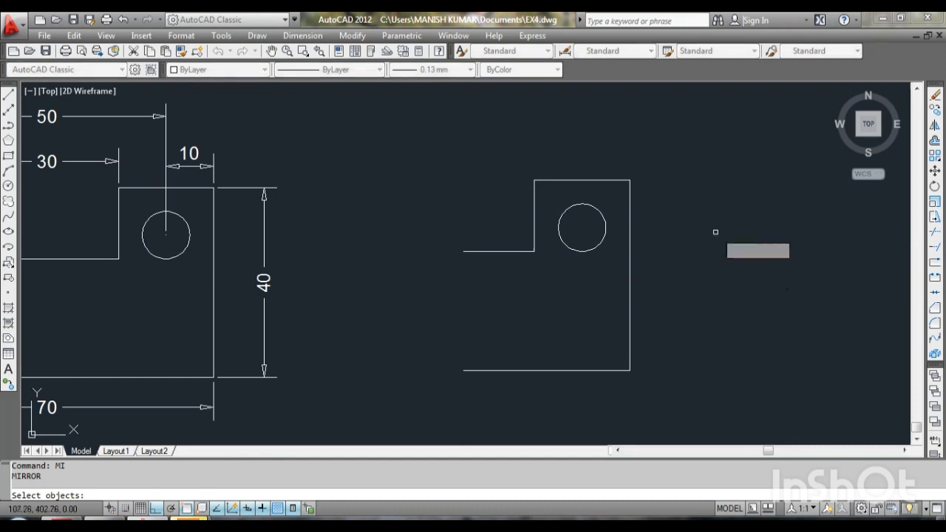
click(686, 388)
click(439, 140)
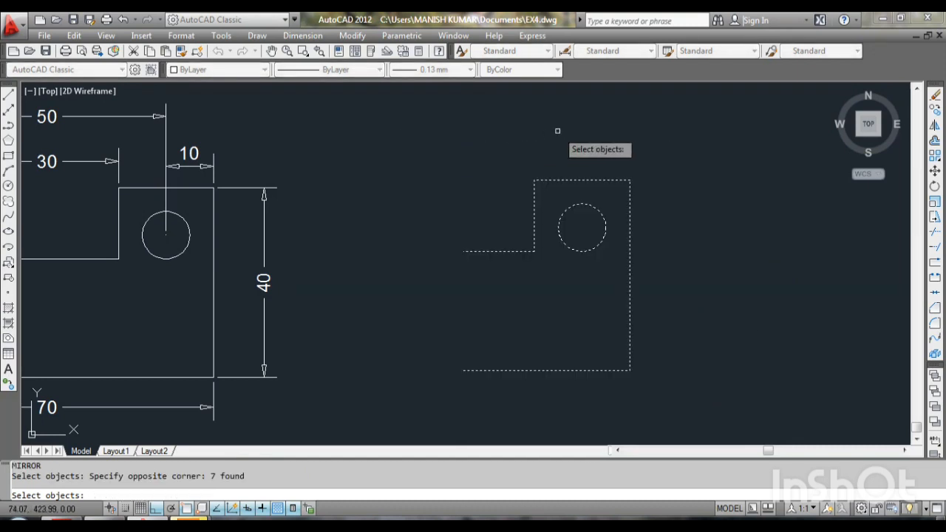
key(Return)
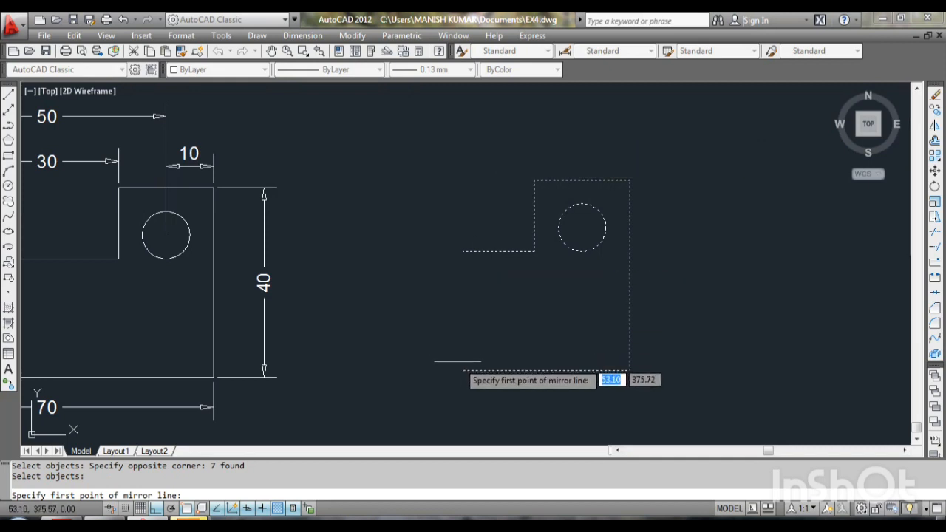
click(464, 370)
click(461, 142)
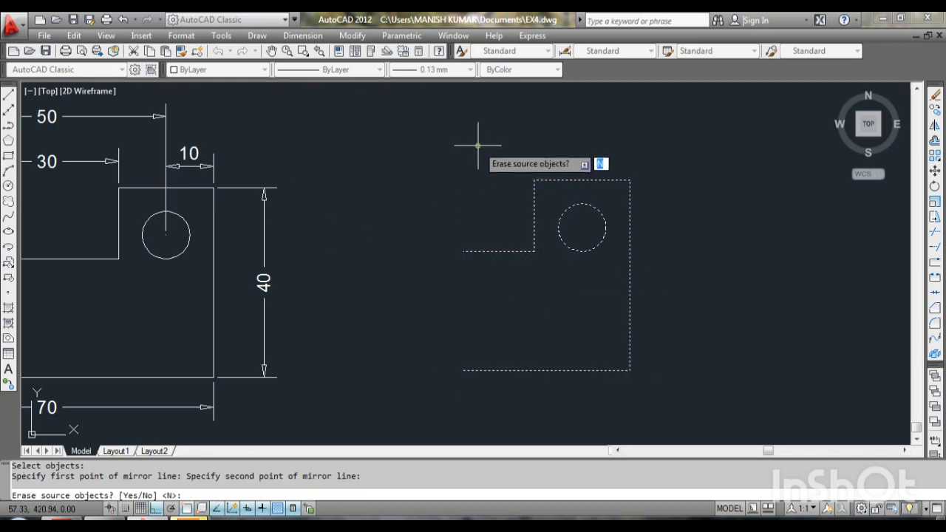
right_click(478, 150)
click(510, 156)
click(503, 153)
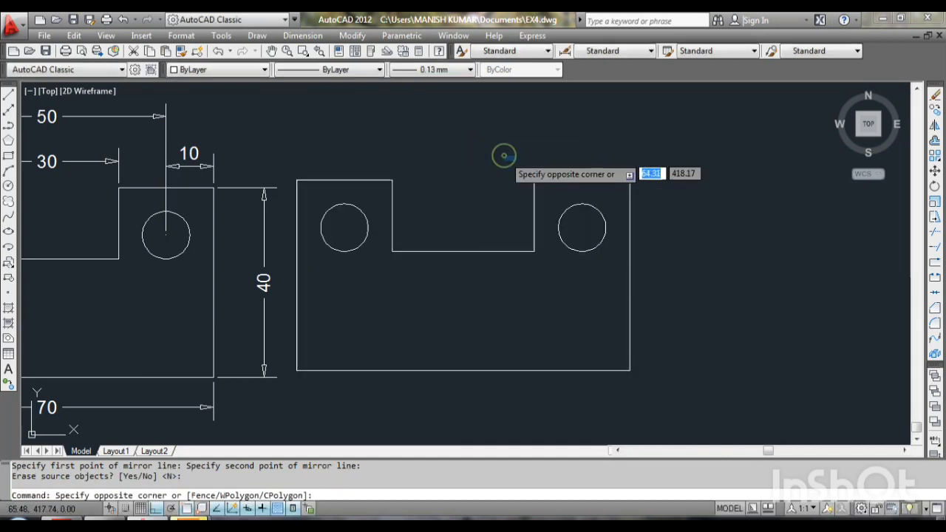
key(Escape)
key(Escape)
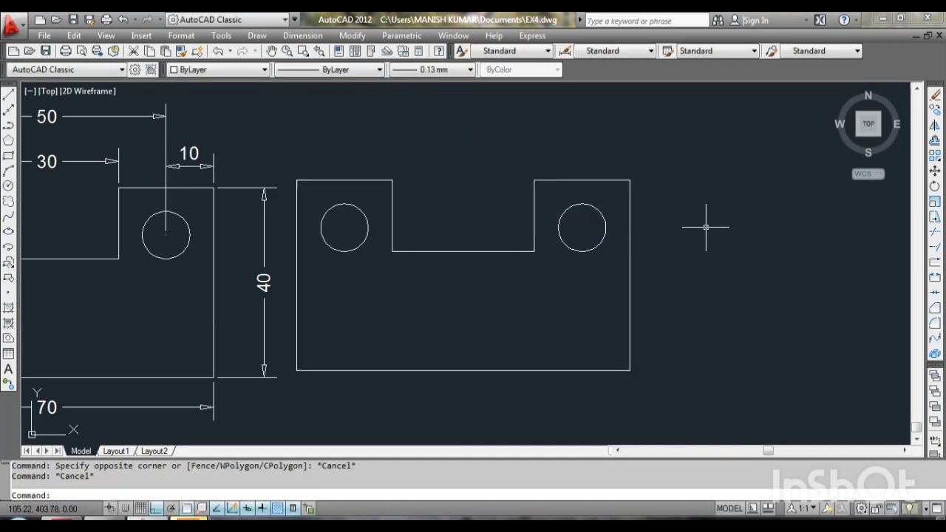
Move the entire new plate with its two holes horizontally to the right, widening the gap to the reference drawing
mouse_move(706, 228)
middle_down()
mouse_move(754, 218)
mouse_move(796, 232)
mouse_move(774, 226)
middle_up()
scroll(795, 232, down, 2)
scroll(772, 231, up, 1)
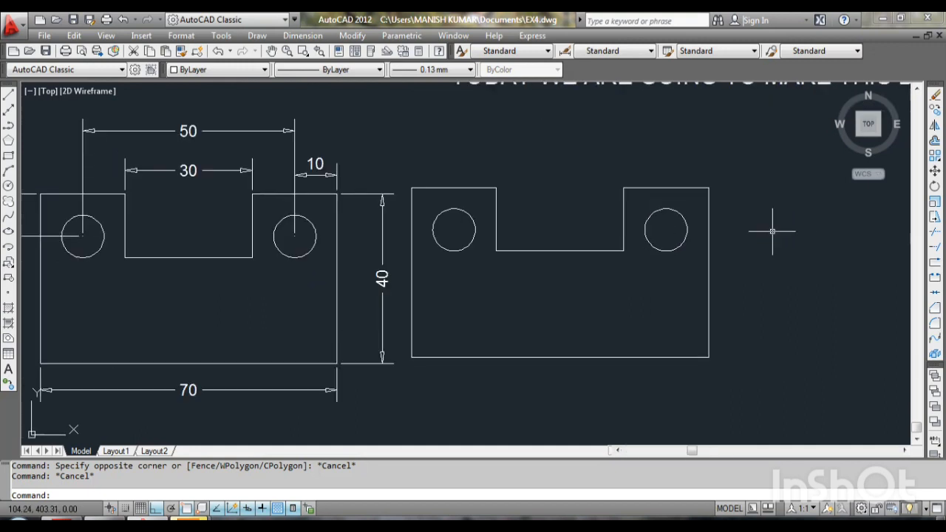
scroll(772, 232, down, 1)
scroll(772, 231, up, 1)
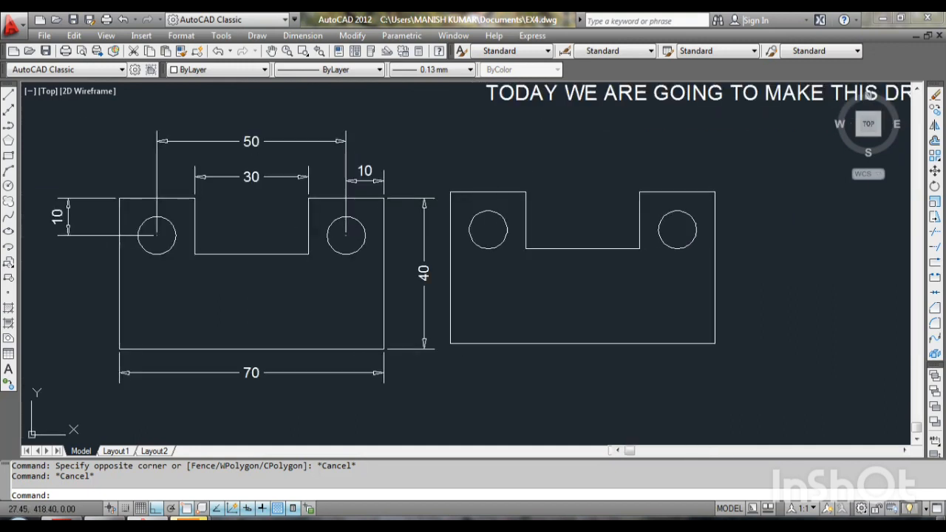
click(445, 171)
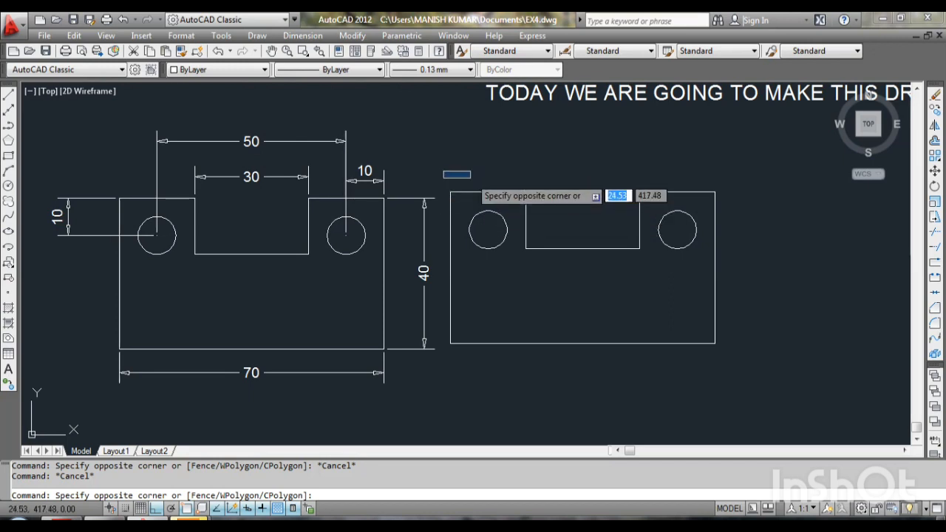
key(Escape)
text(m)
key(Return)
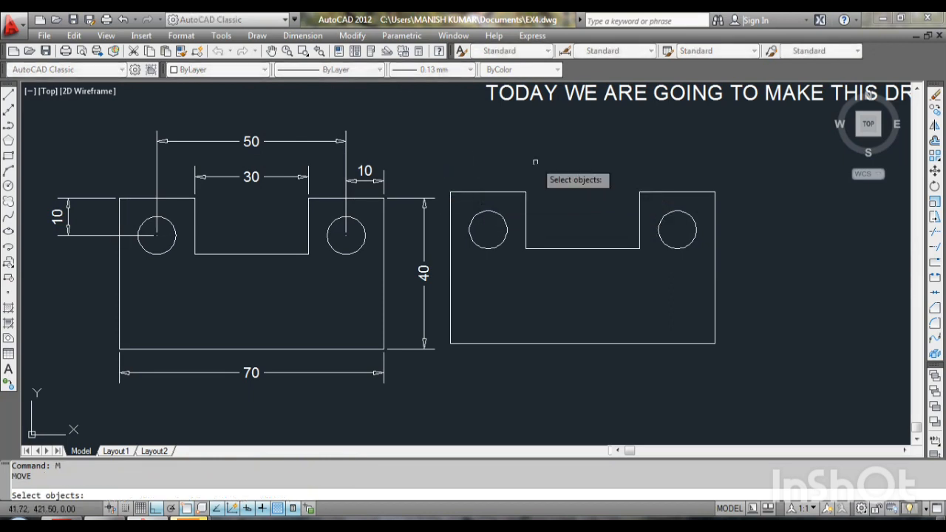
click(437, 173)
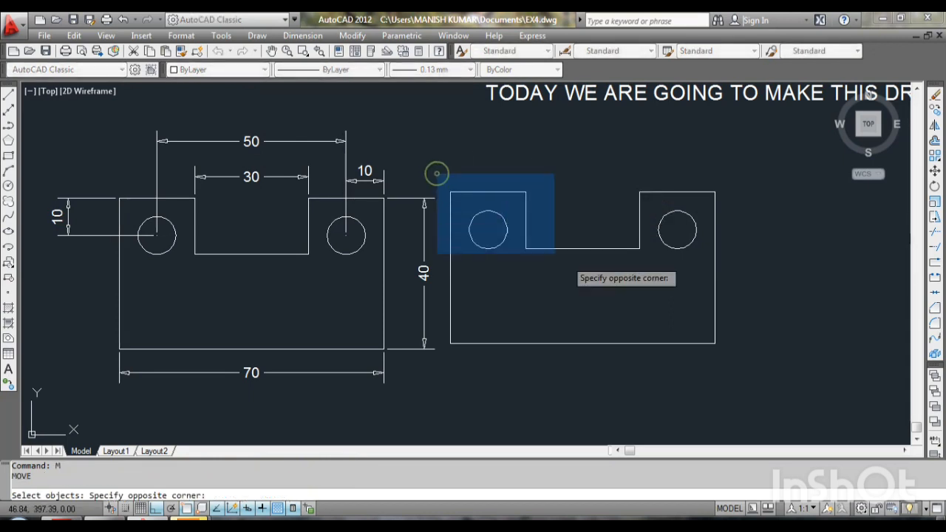
click(747, 361)
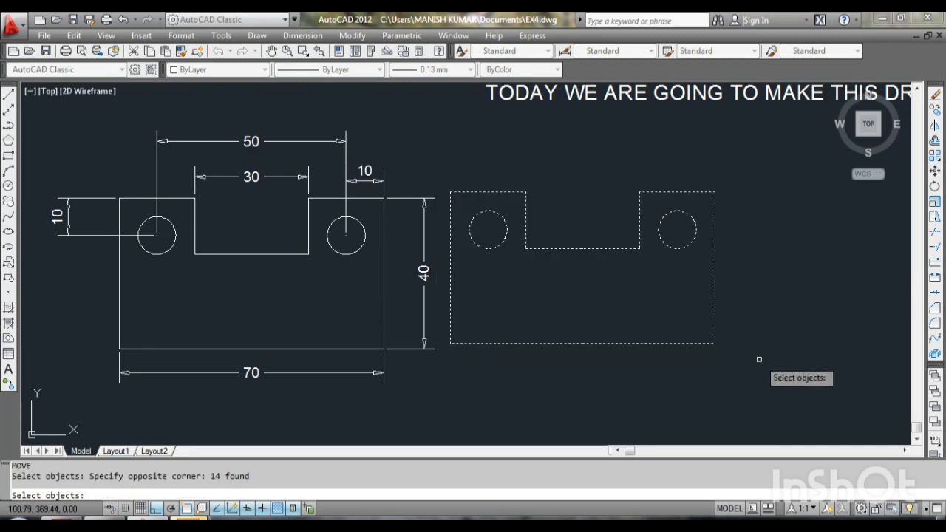
key(Return)
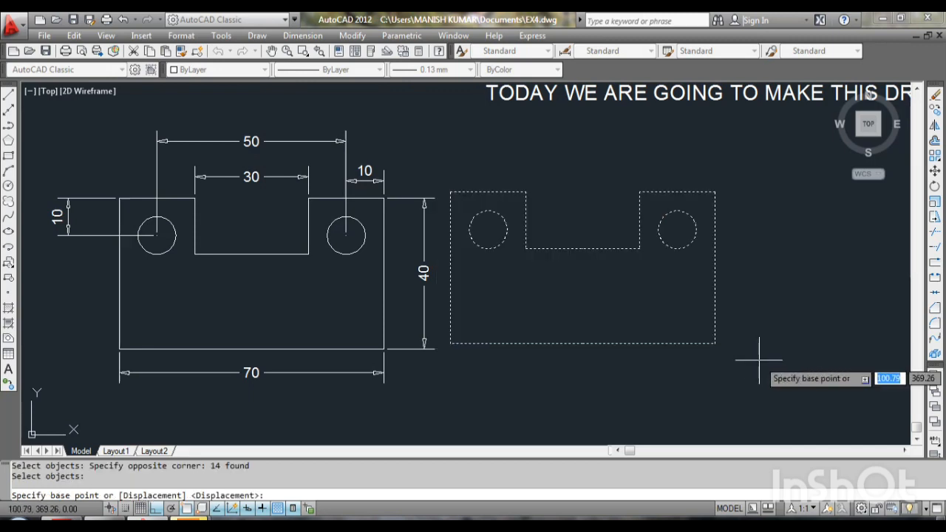
click(699, 395)
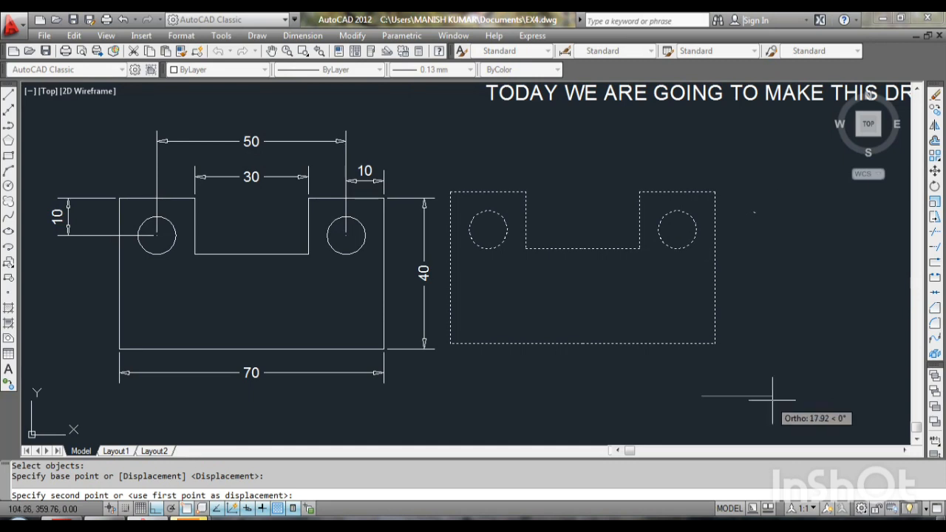
click(824, 396)
Add a linear dimension for the new plate's overall width, placed below its bottom edge
mouse_move(811, 386)
middle_down()
mouse_move(734, 381)
mouse_move(720, 392)
middle_up()
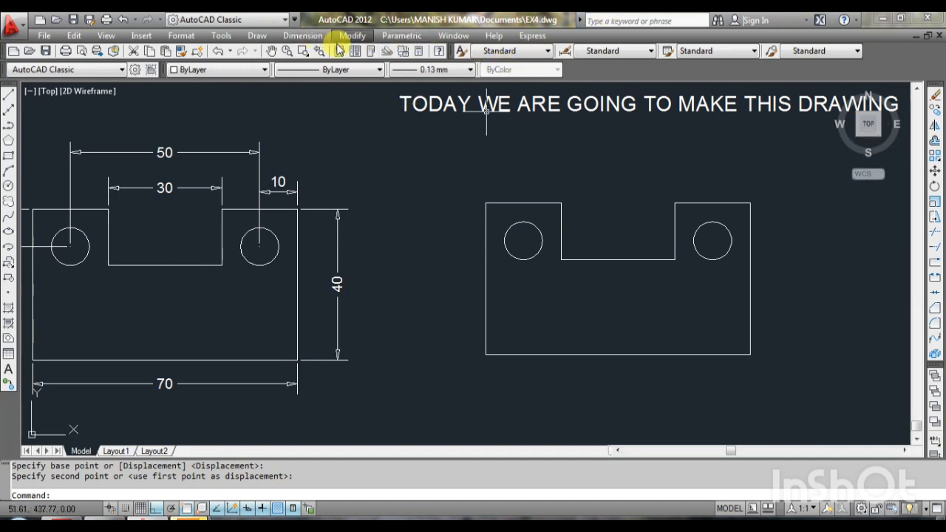
click(306, 37)
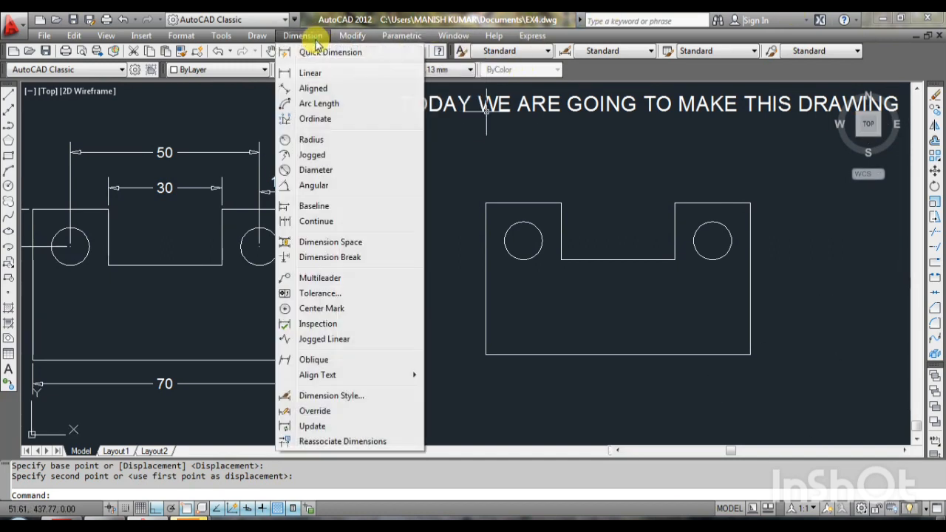
click(310, 73)
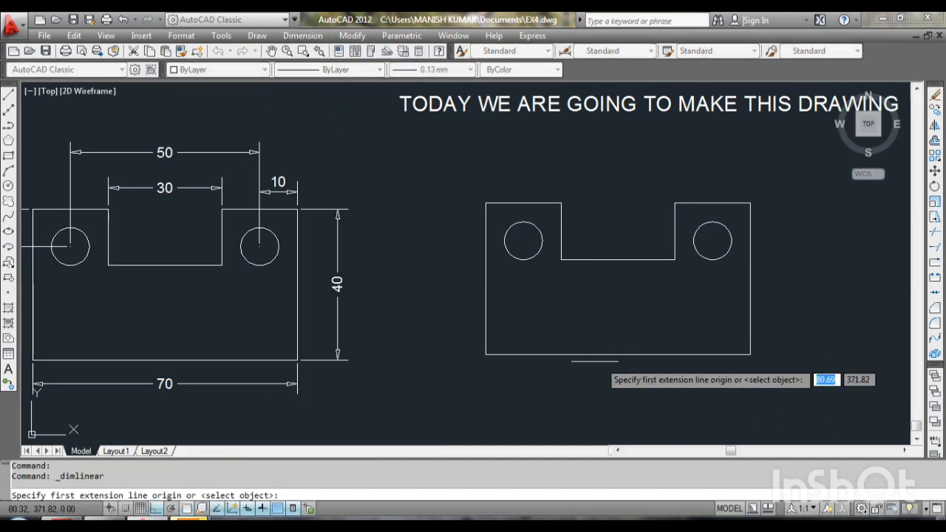
click(485, 355)
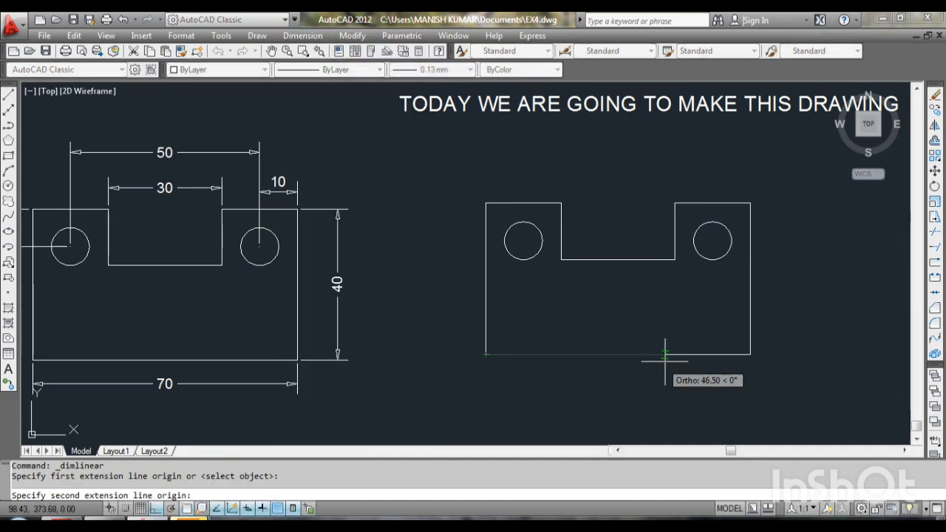
click(751, 355)
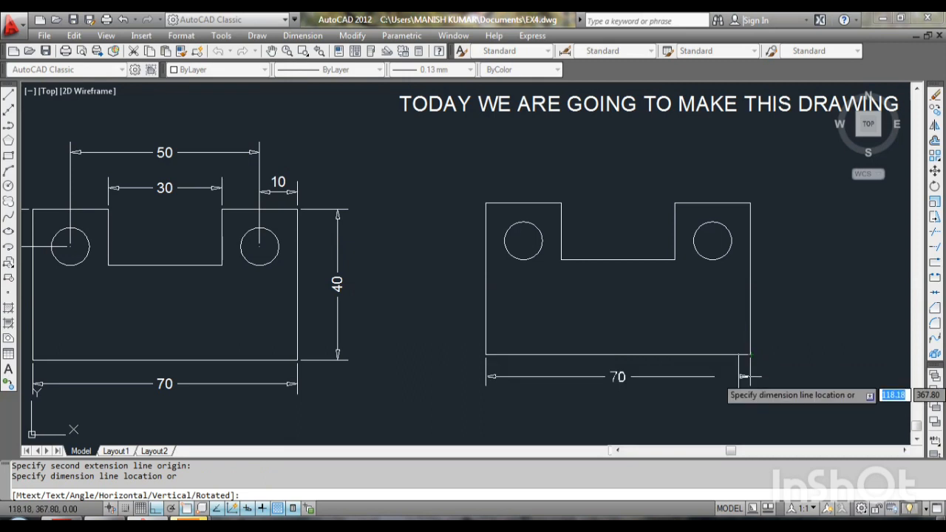
click(738, 377)
Add a linear dimension for the new plate's overall height, placed to the right of its right edge
key(Return)
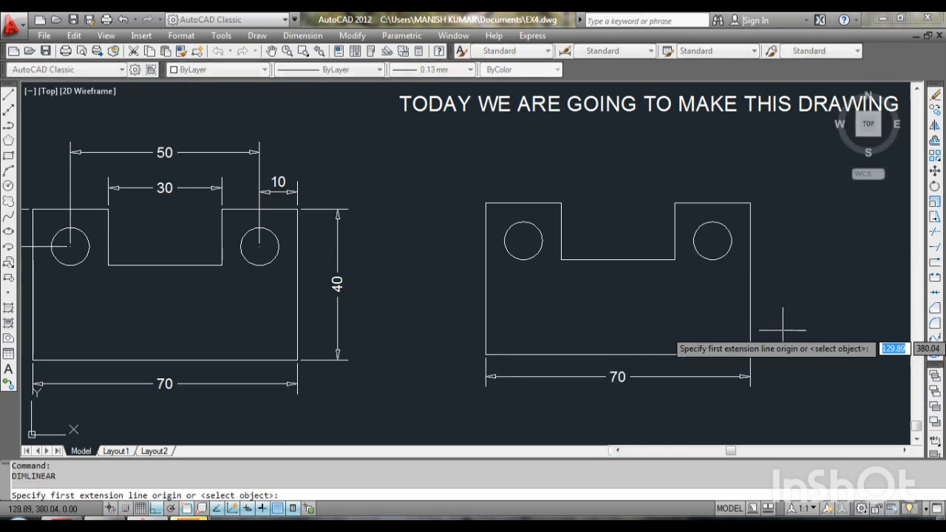
click(750, 203)
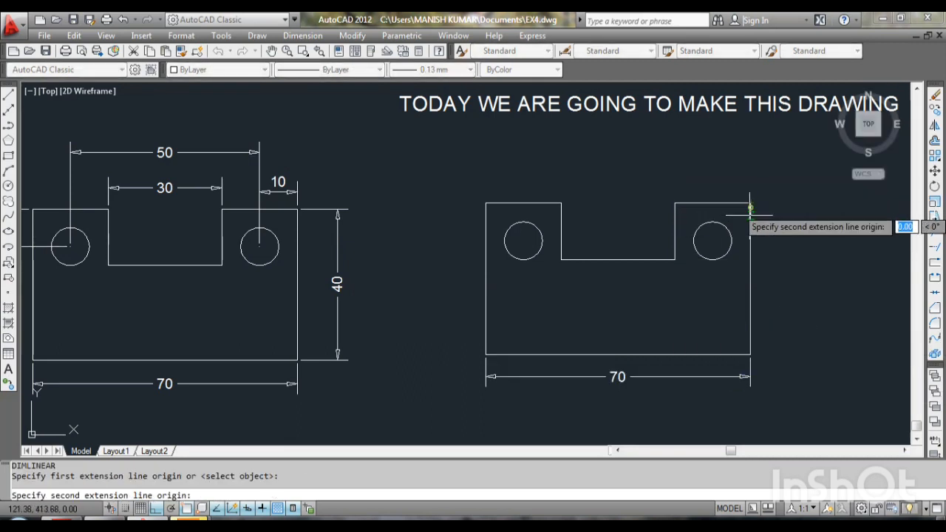
click(751, 355)
click(793, 295)
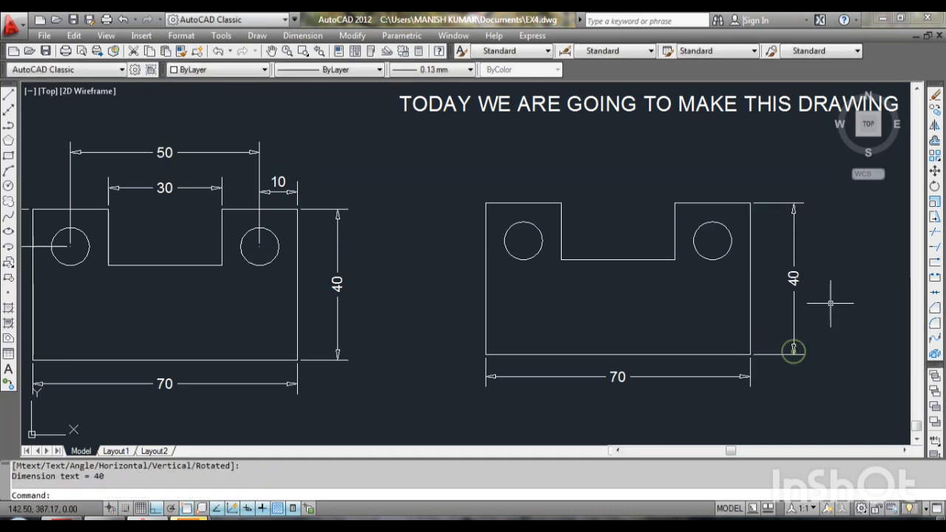
Dimension the width of the notch between its two upper corners, placing the dimension just above the plate
key(Return)
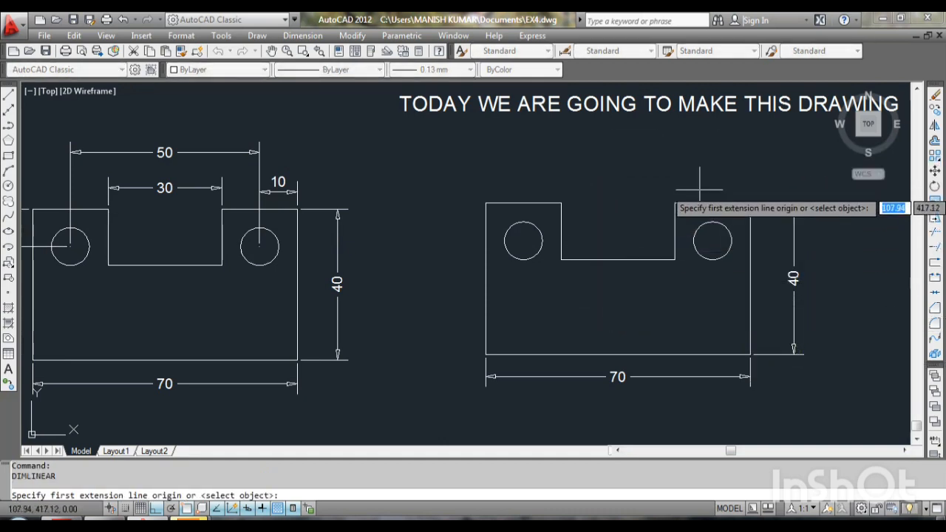
click(561, 202)
click(673, 202)
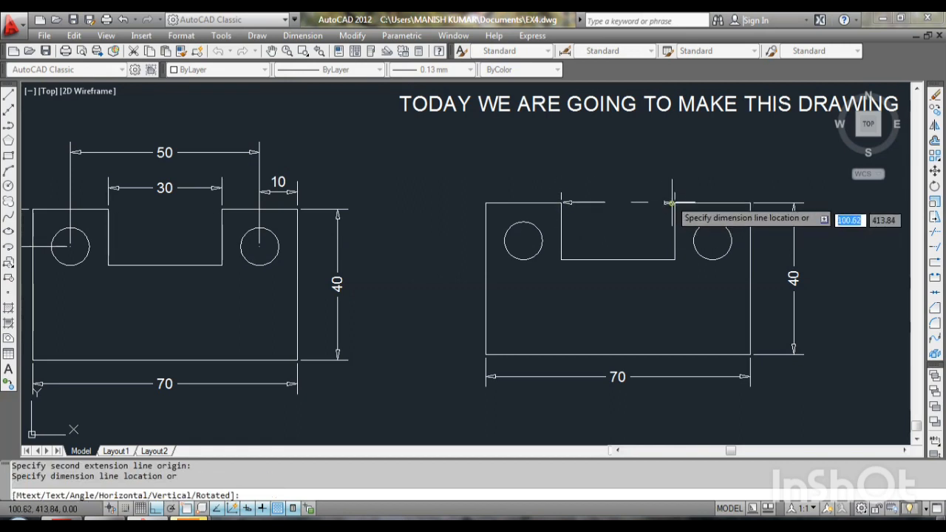
click(669, 187)
Dimension the horizontal distance between the two hole centres, placing it above the notch width dimension
key(Return)
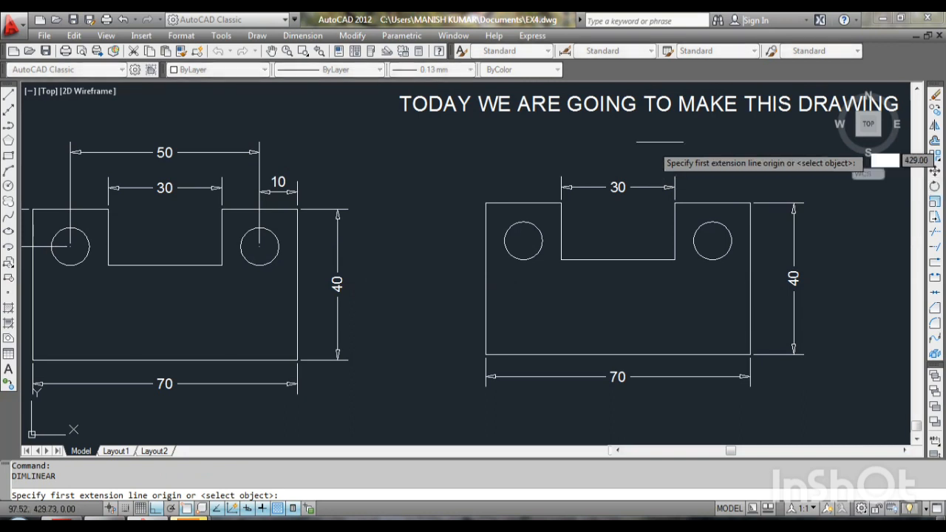
click(523, 241)
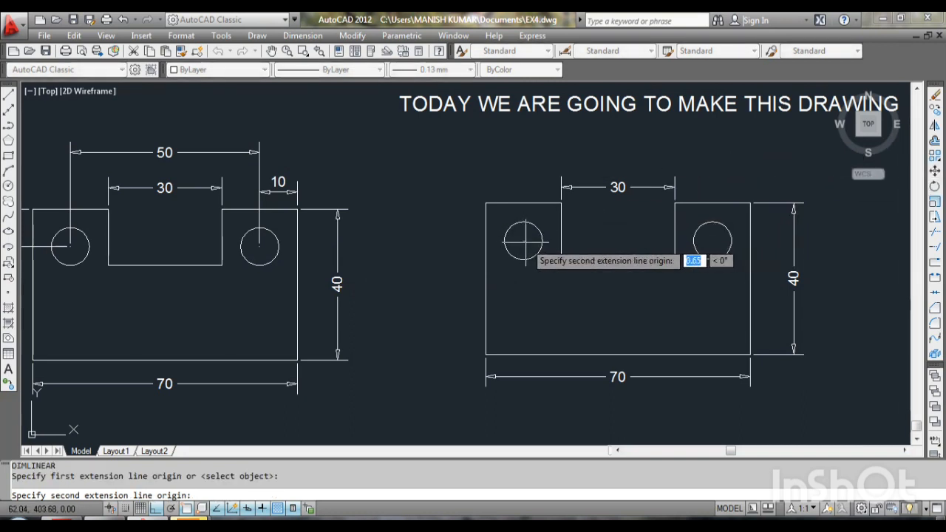
click(712, 241)
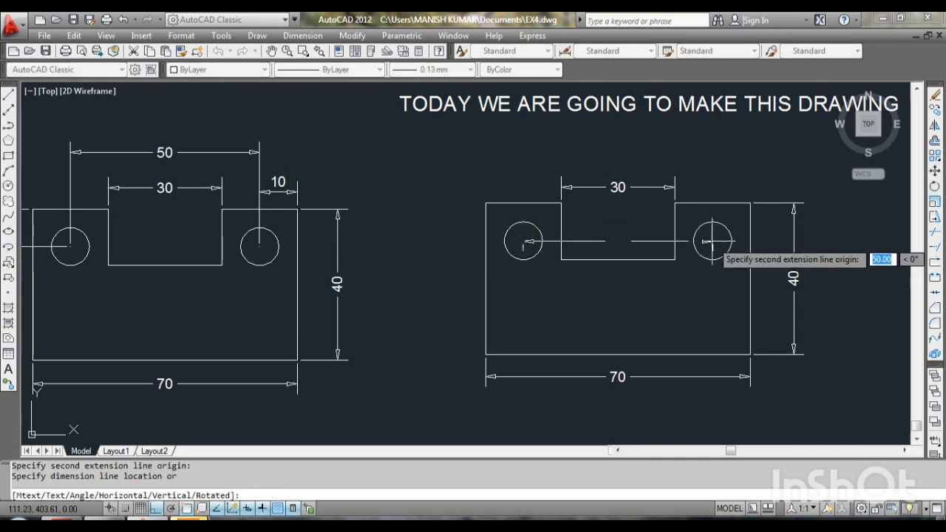
click(701, 153)
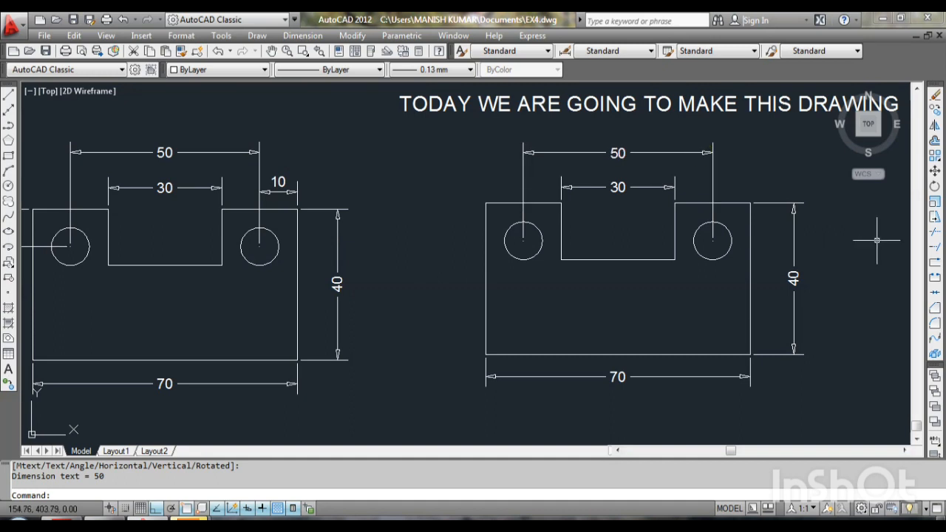
Dimension the horizontal distance from the plate's upper-right corner to the right hole's centre, placing it above the plate
key(Return)
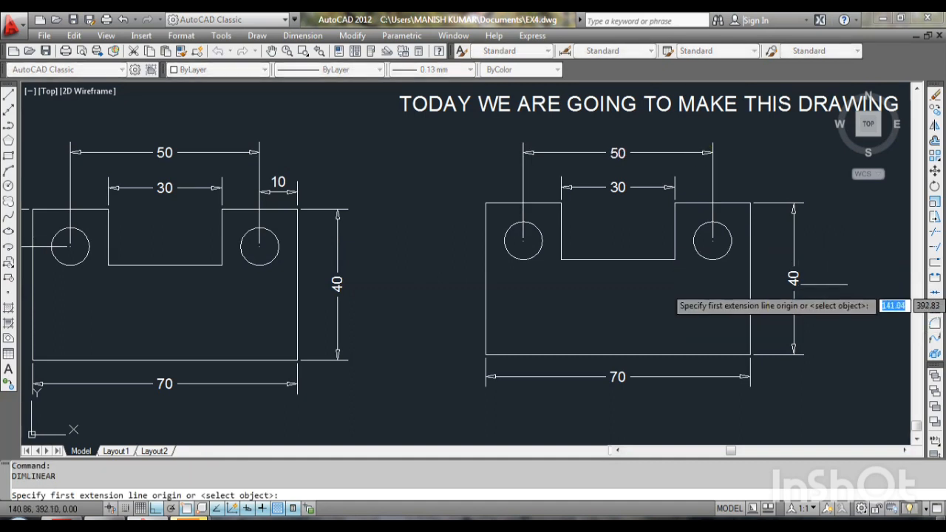
click(750, 203)
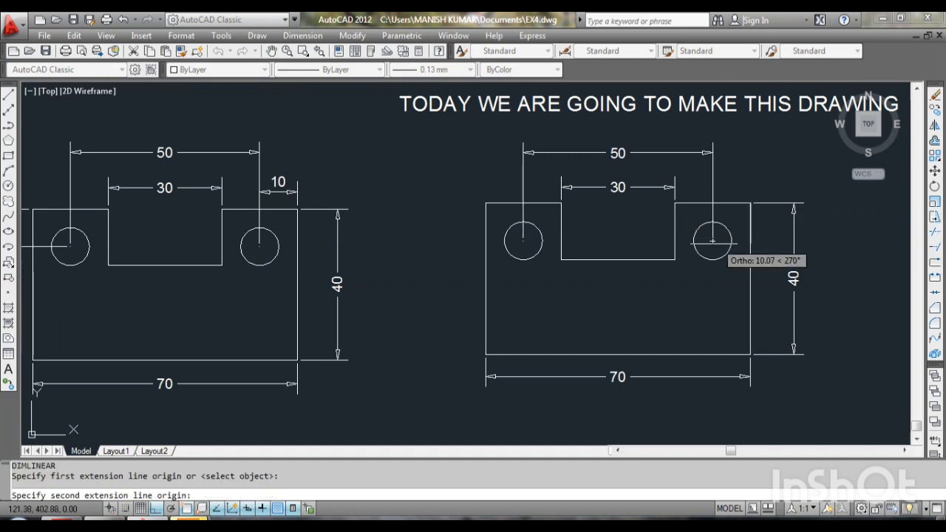
click(711, 240)
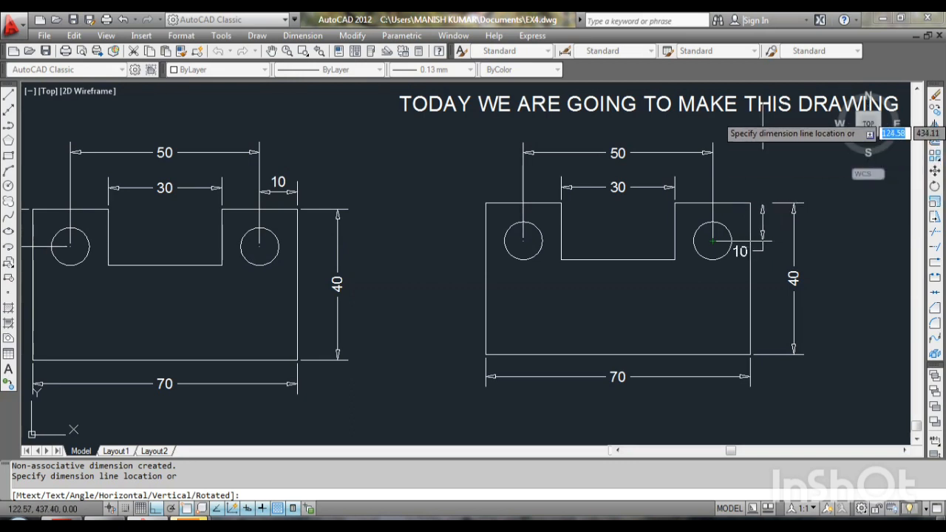
click(749, 186)
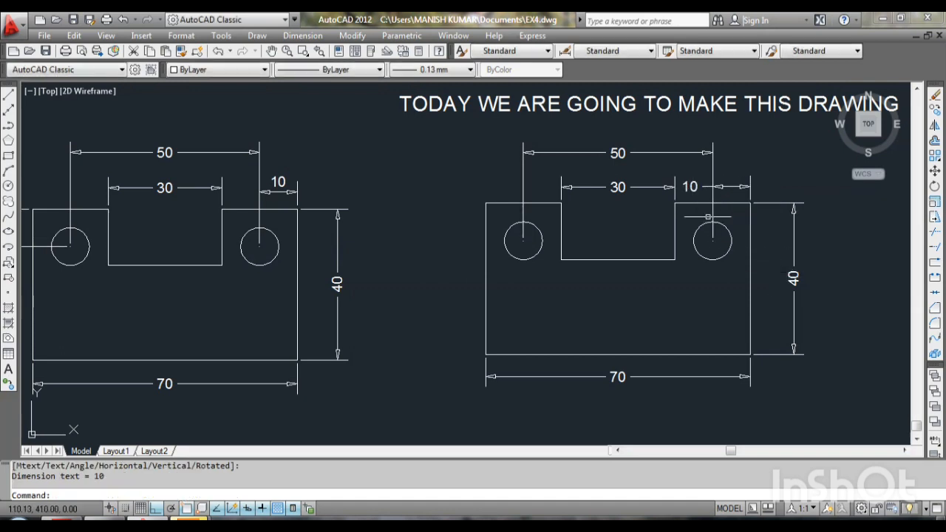
double_click(691, 187)
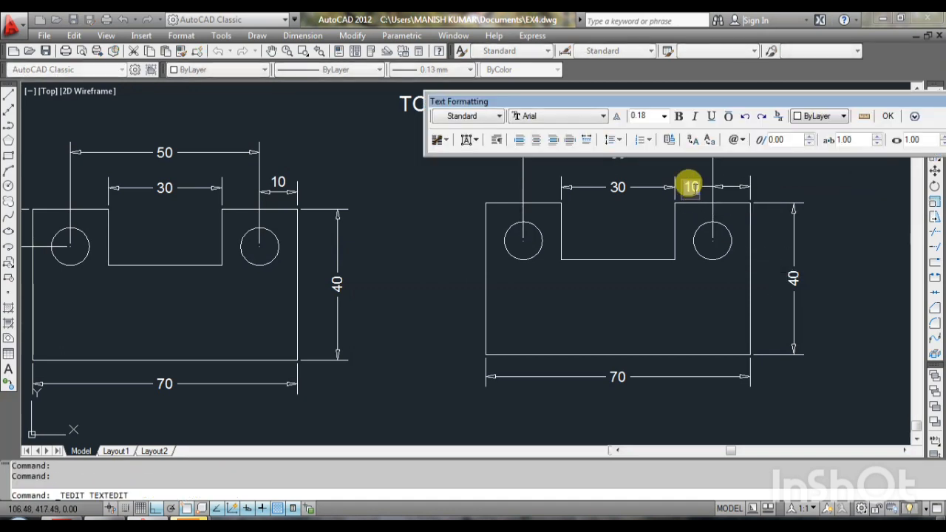
key(Escape)
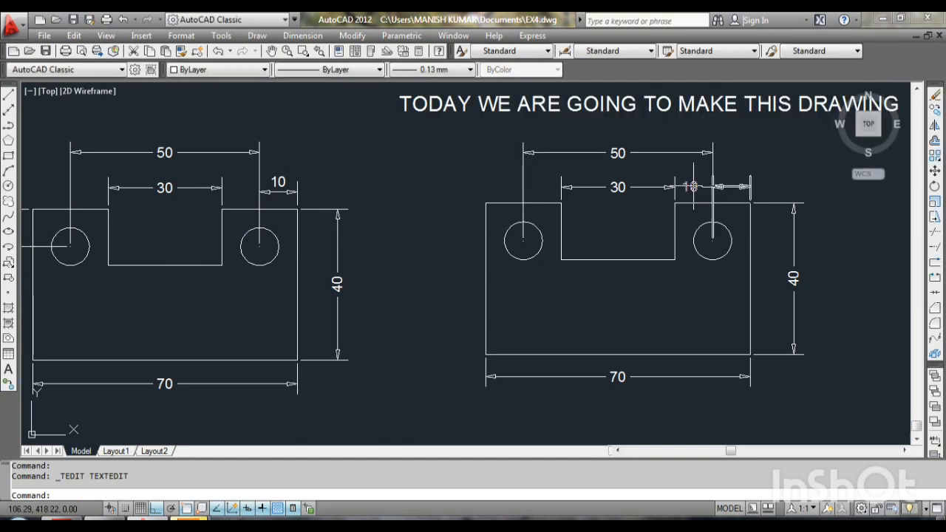
double_click(691, 187)
key(Escape)
Place the text of the right hole's edge-distance dimension above its dimension line and clear the selection
click(691, 186)
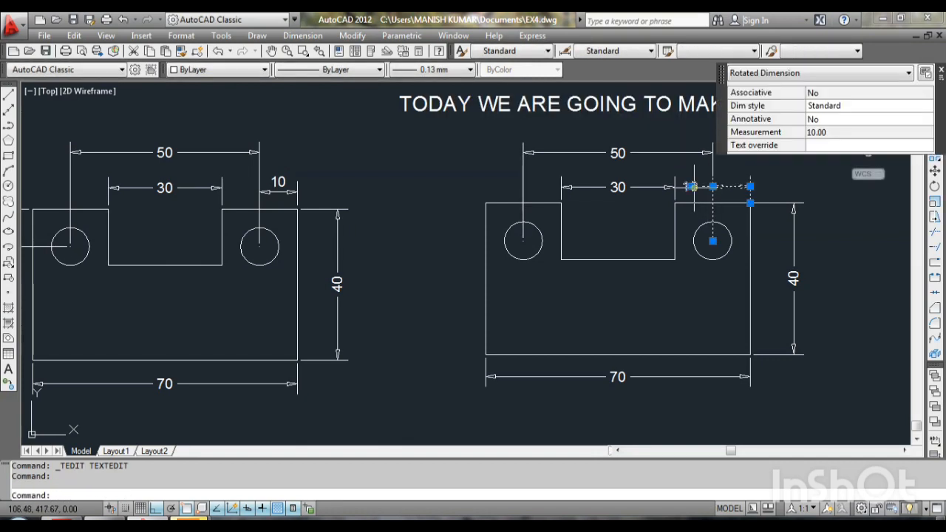
mouse_move(691, 186)
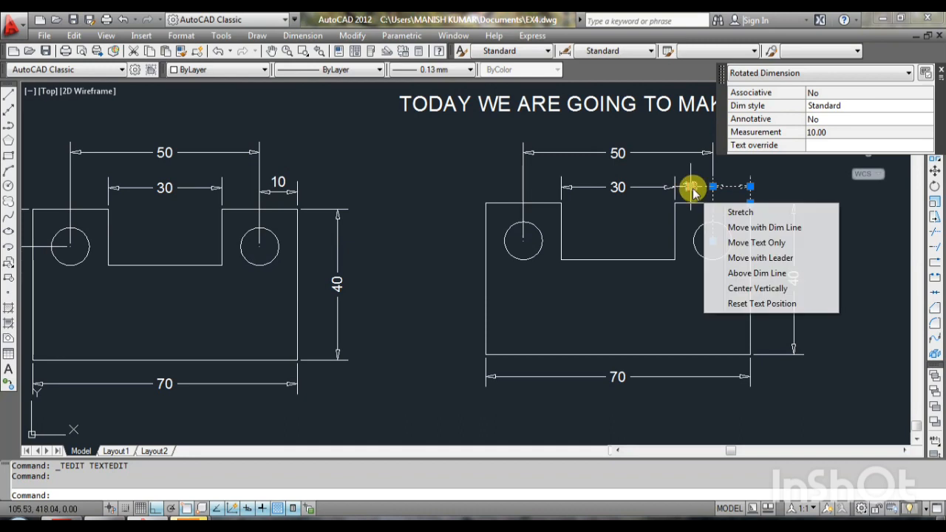
click(754, 272)
click(753, 272)
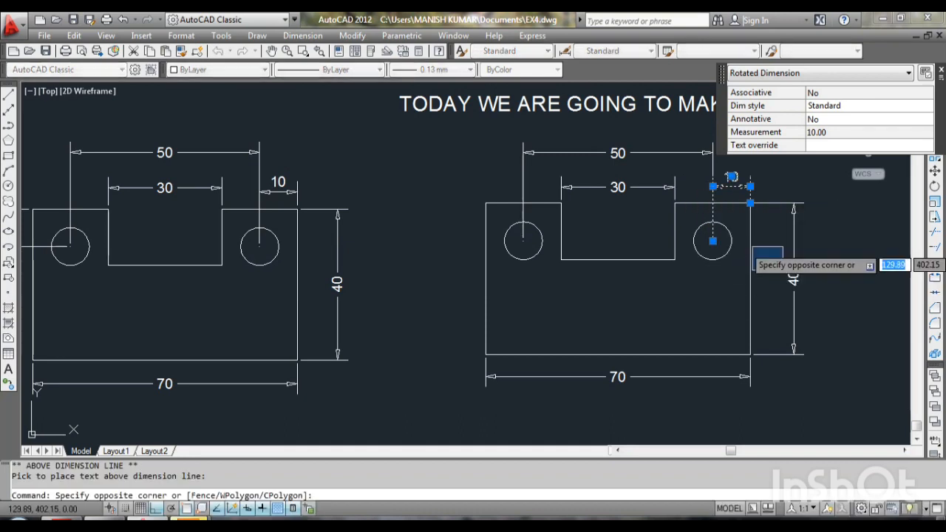
key(Escape)
key(Escape)
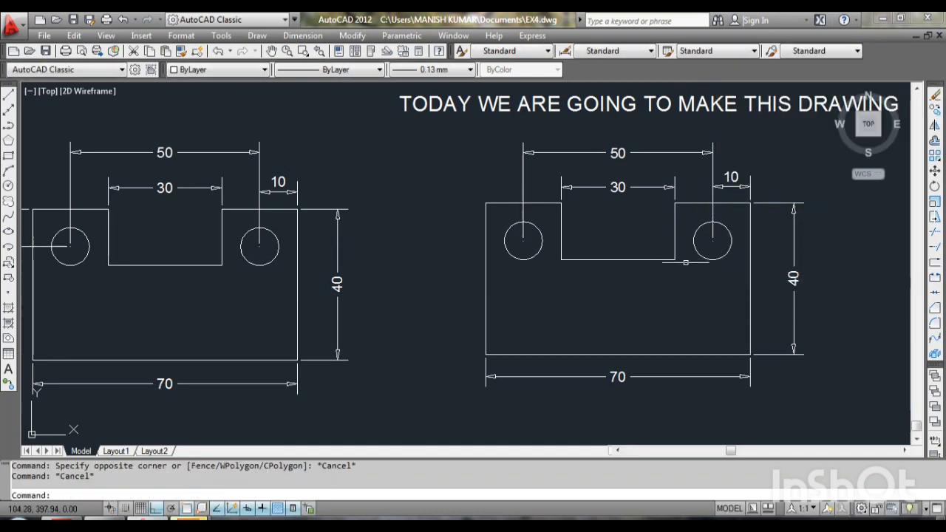
Add a vertical linear dimension for the right-hand plate's notch depth along its left wall, placing it inside the notch
middle_drag(686, 261, 707, 260)
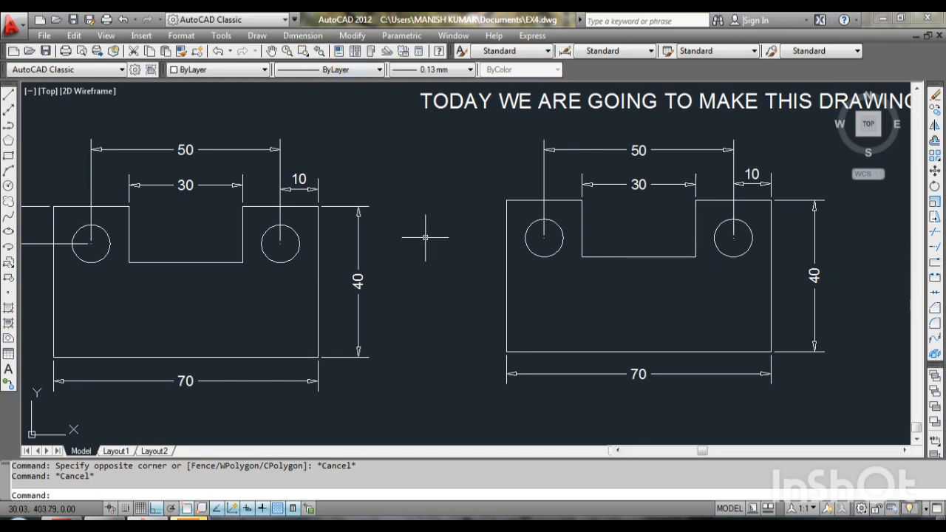
text(DLI)
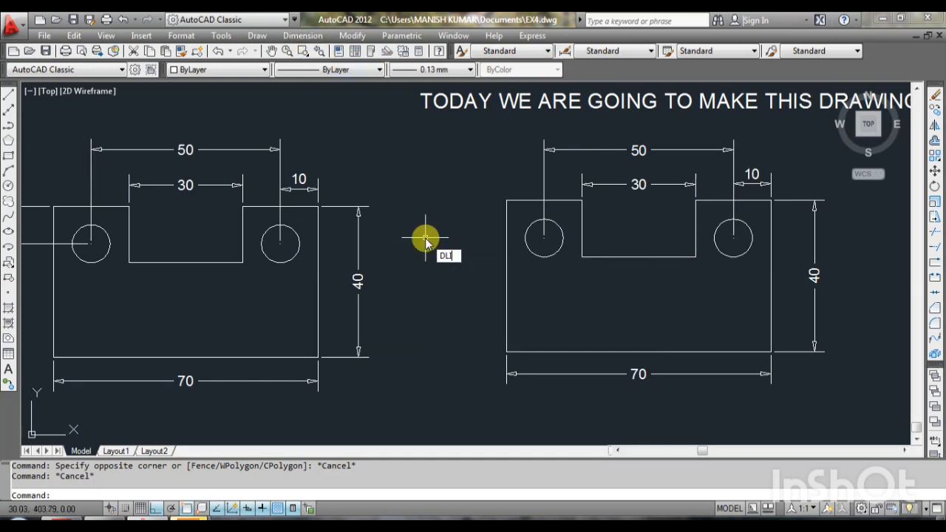
key(Return)
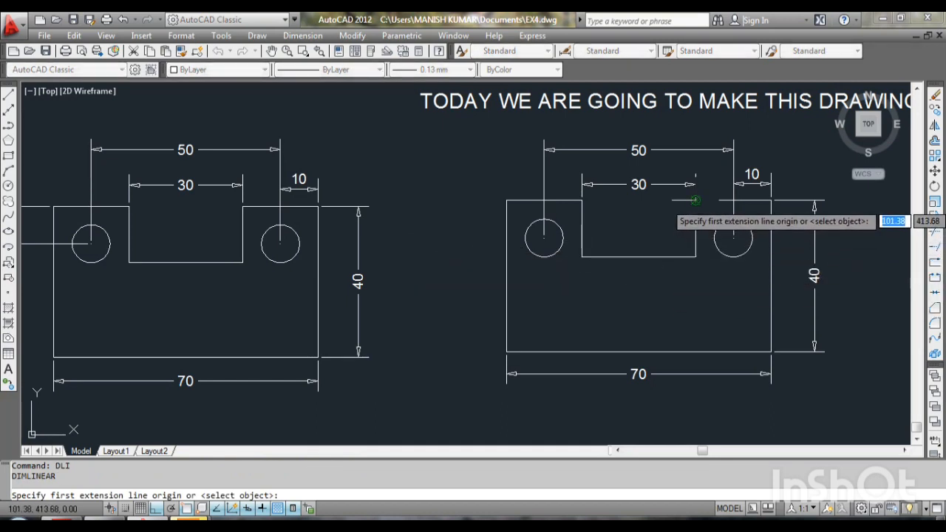
click(582, 199)
click(581, 257)
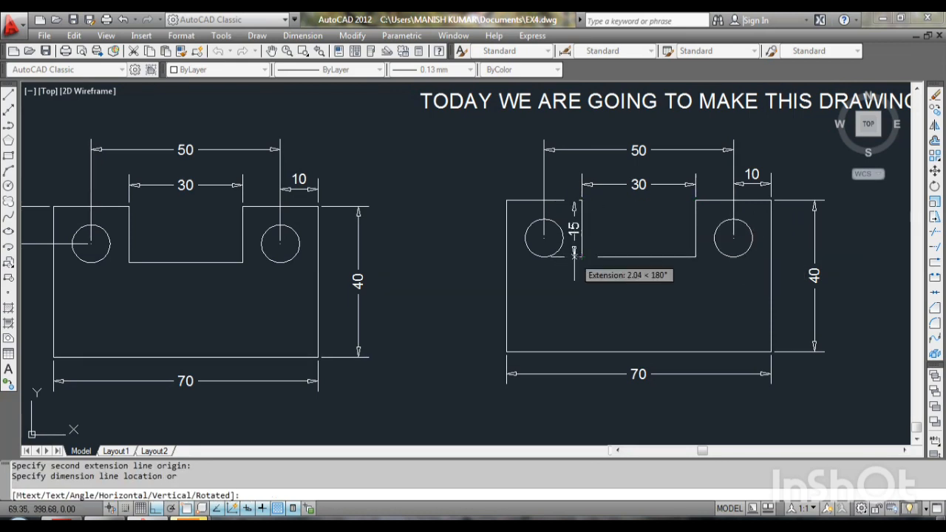
click(603, 253)
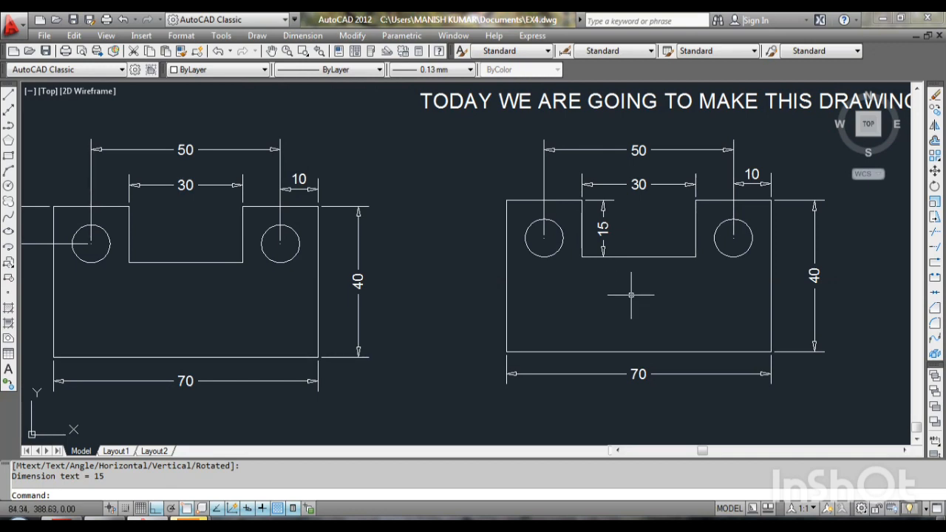
Dimension the vertical distance from the left hole's centre to the plate's upper-left corner, placing it outside the left edge
key(Return)
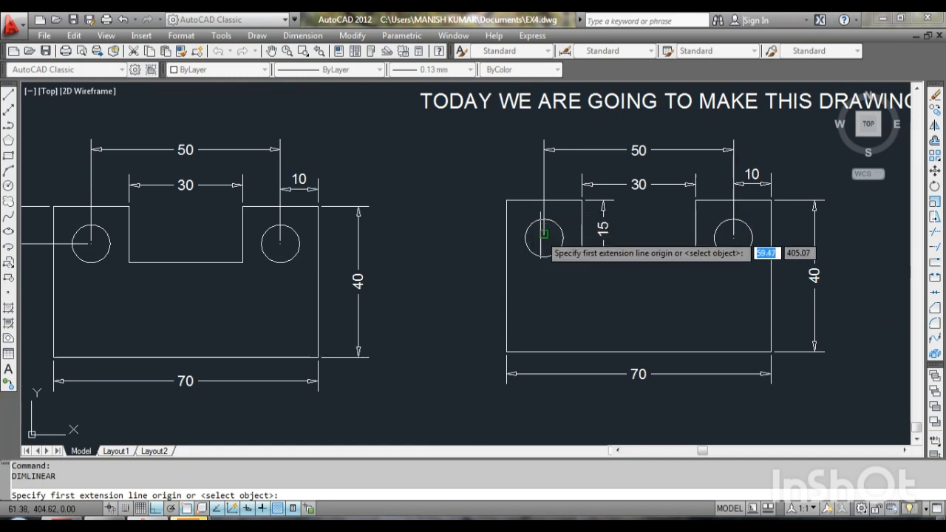
click(544, 238)
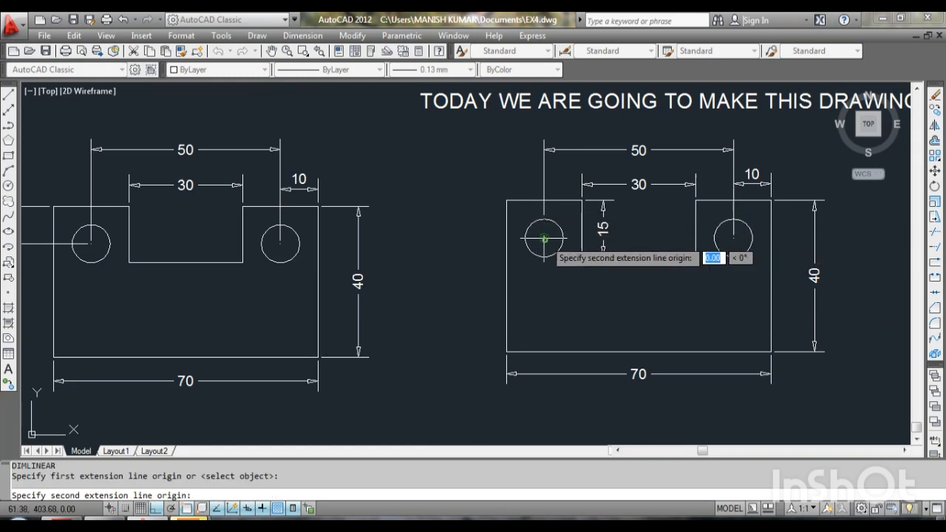
click(507, 200)
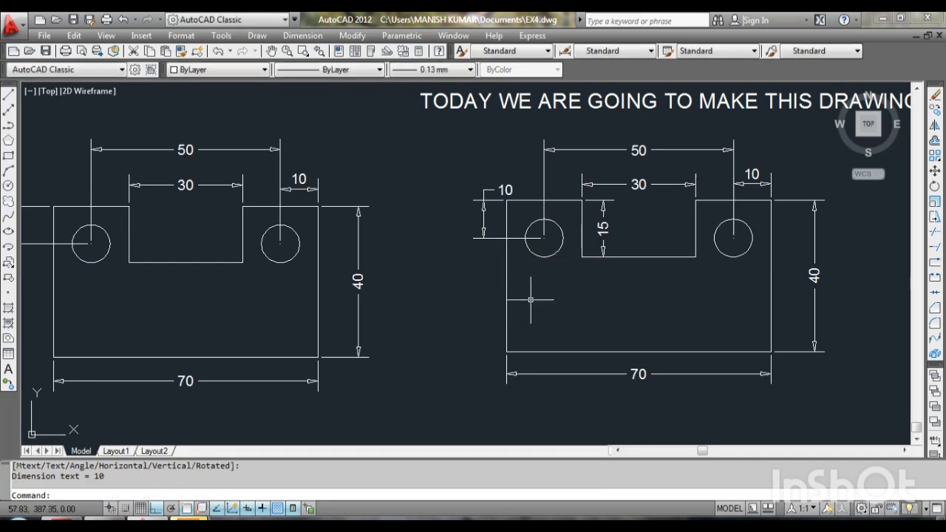
Match the properties of the right hole's edge-distance dimension onto the left hole's vertical dimension
text(MA)
key(Return)
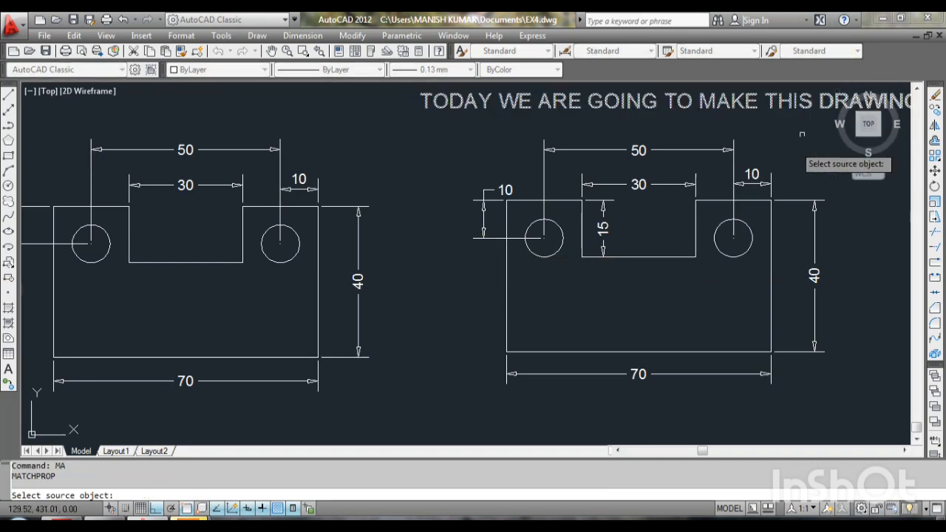
click(754, 184)
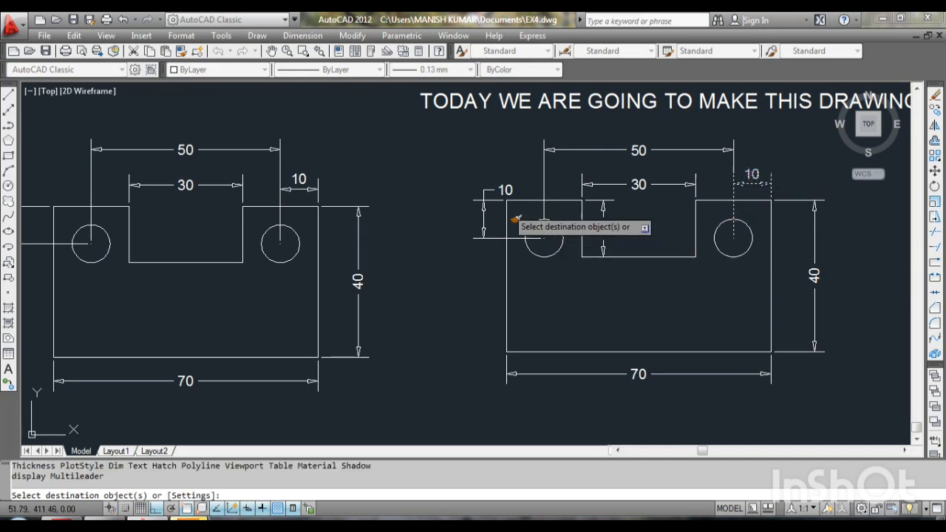
click(493, 191)
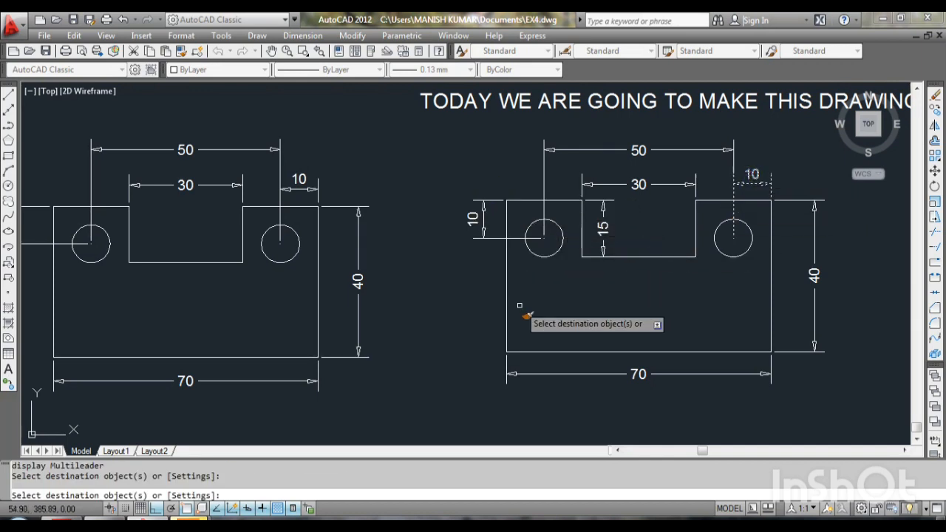
key(Escape)
Add a diameter dimension to the left hole, placing its text outside the plate to the lower left of the hole
middle_drag(646, 307, 661, 308)
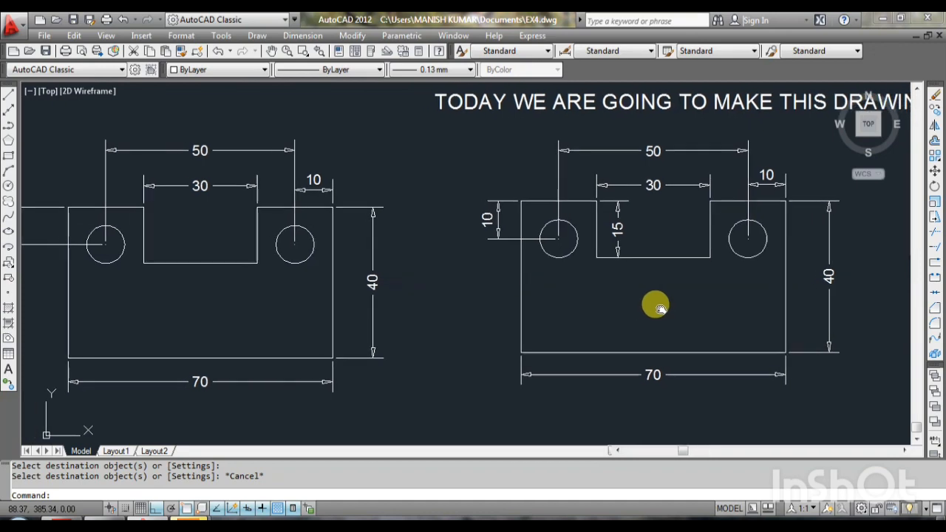
click(301, 35)
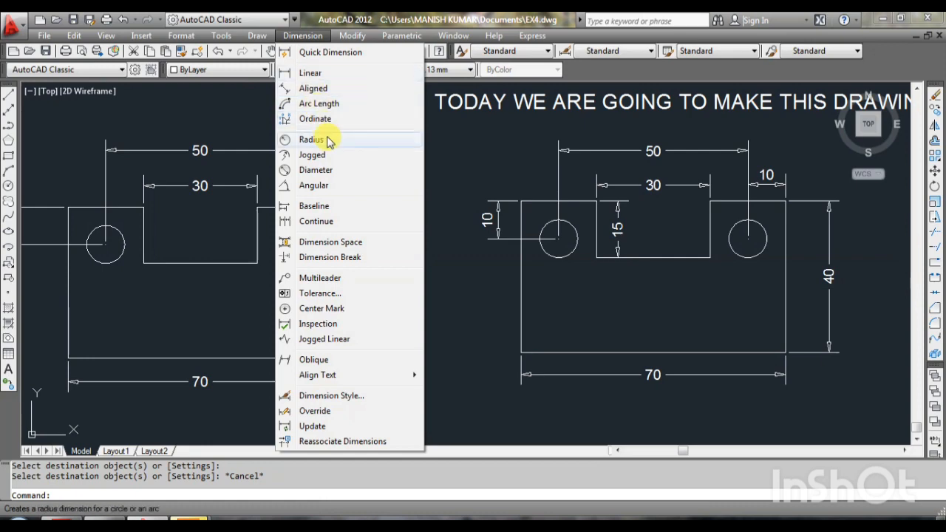
click(318, 170)
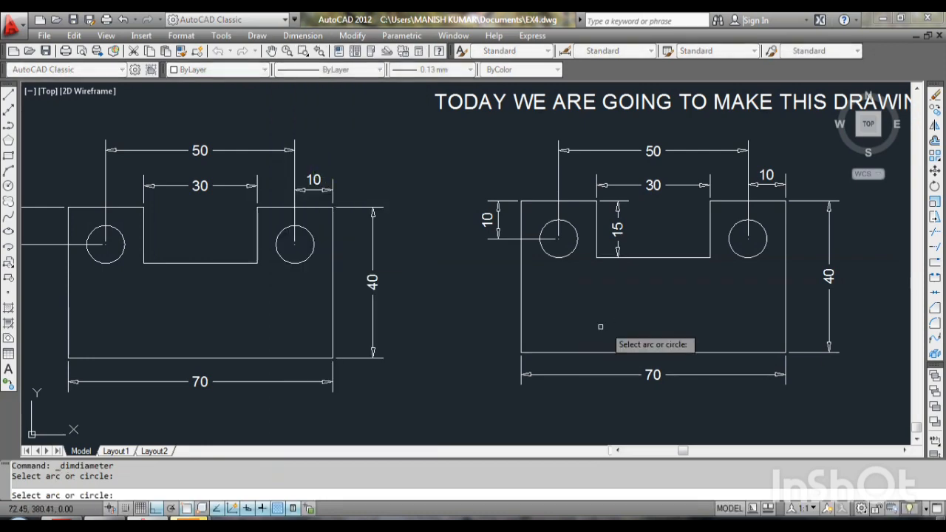
click(545, 252)
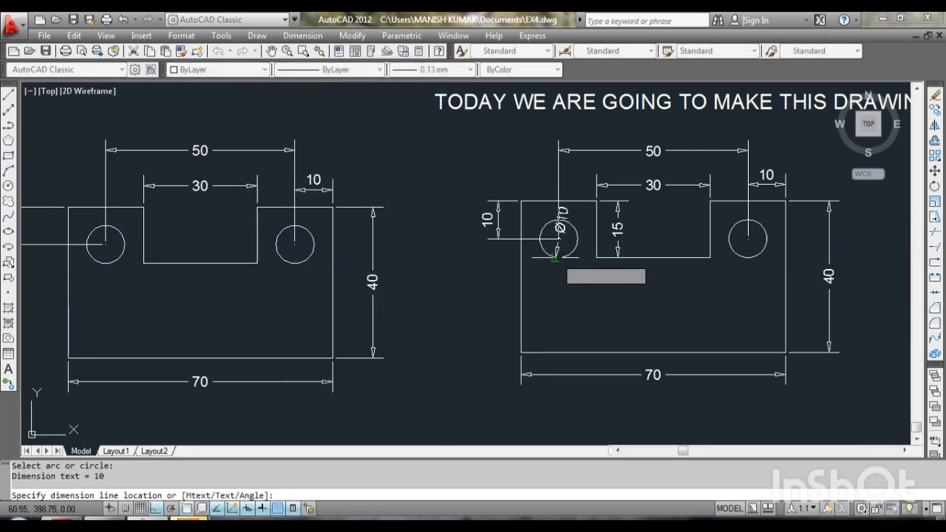
click(500, 288)
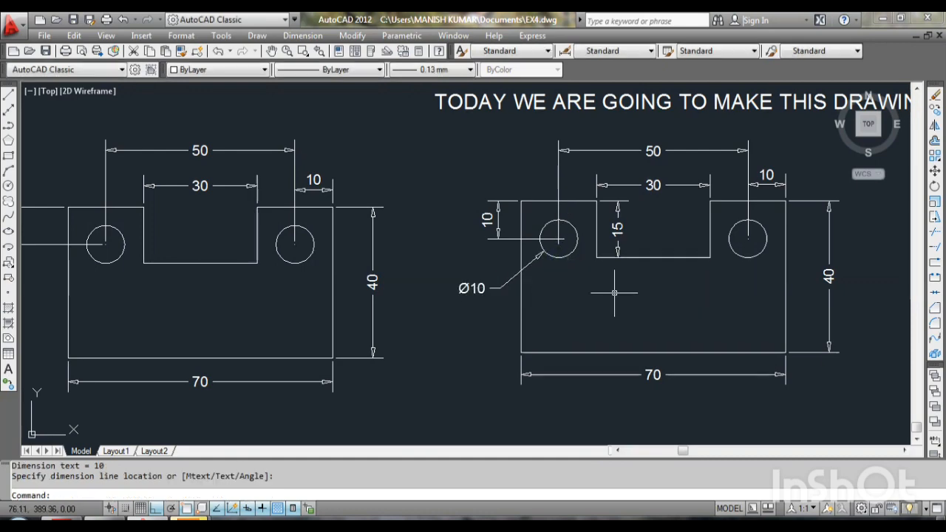
middle_drag(614, 293, 594, 303)
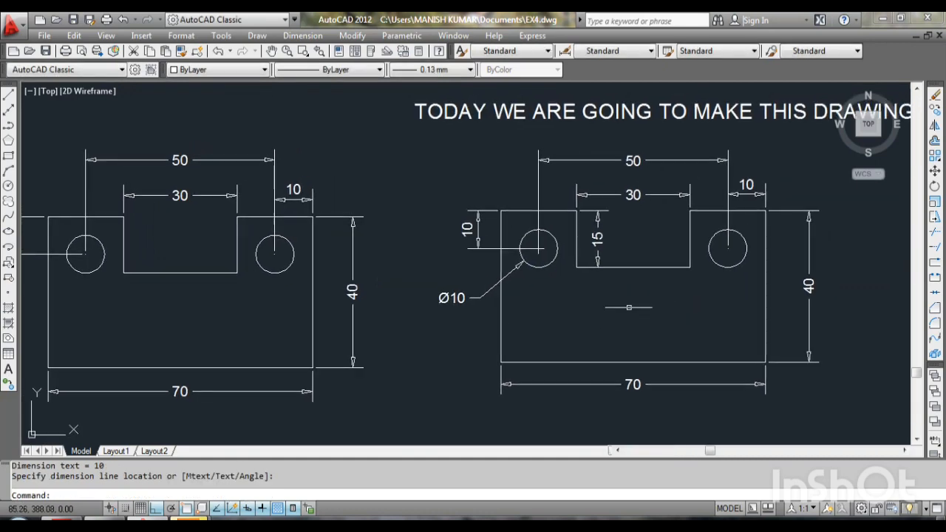
middle_drag(493, 327, 551, 320)
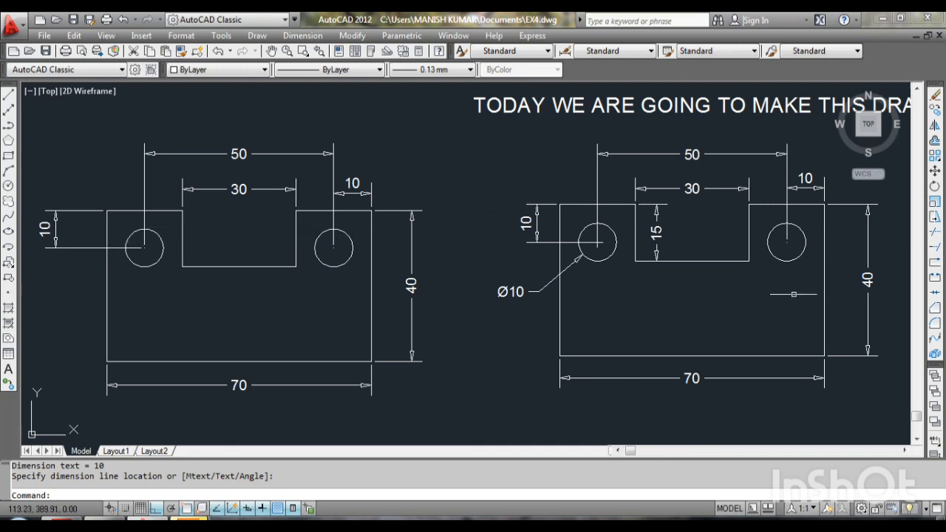
middle_drag(793, 294, 714, 305)
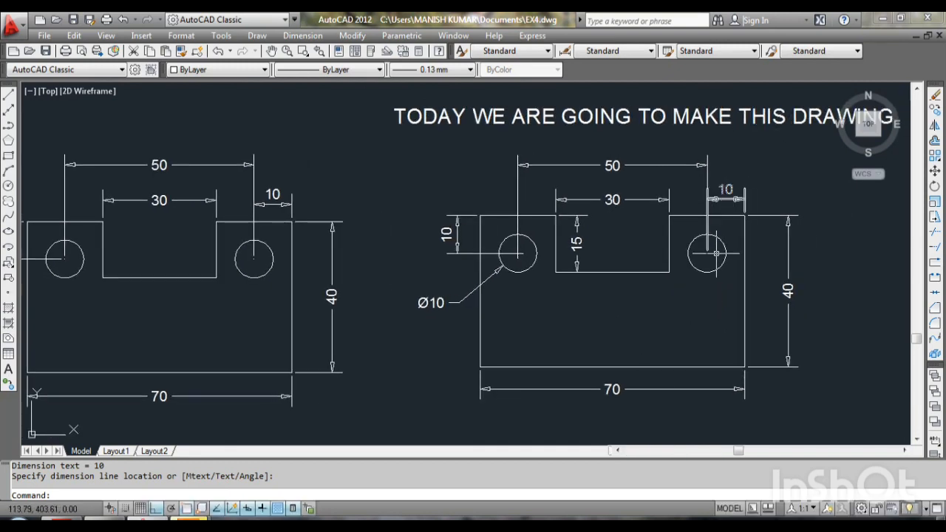